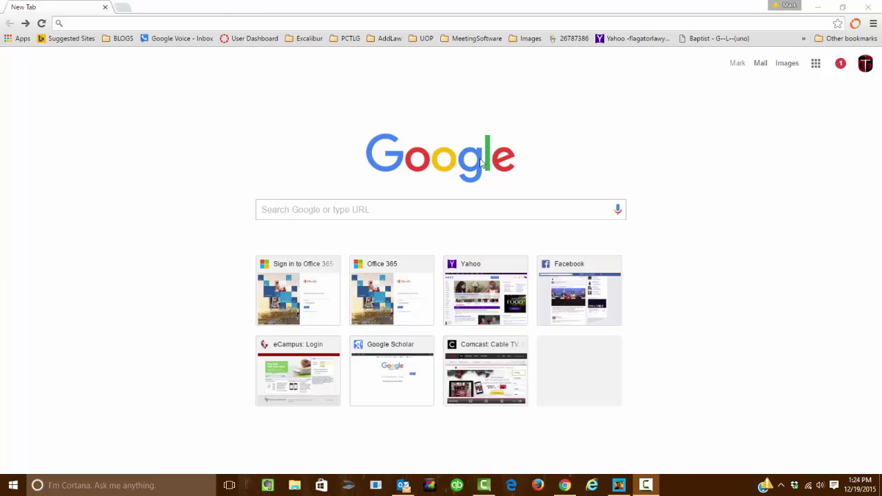
# Go to scholar.google.com in the new Chrome tab using the address-bar autocomplete.
pyautogui.click(126, 23)
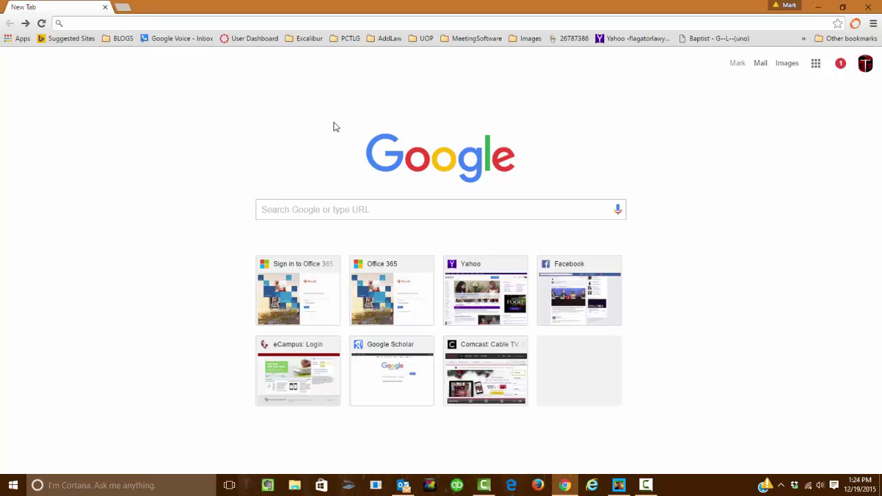
pyautogui.write('scholar.google.com')
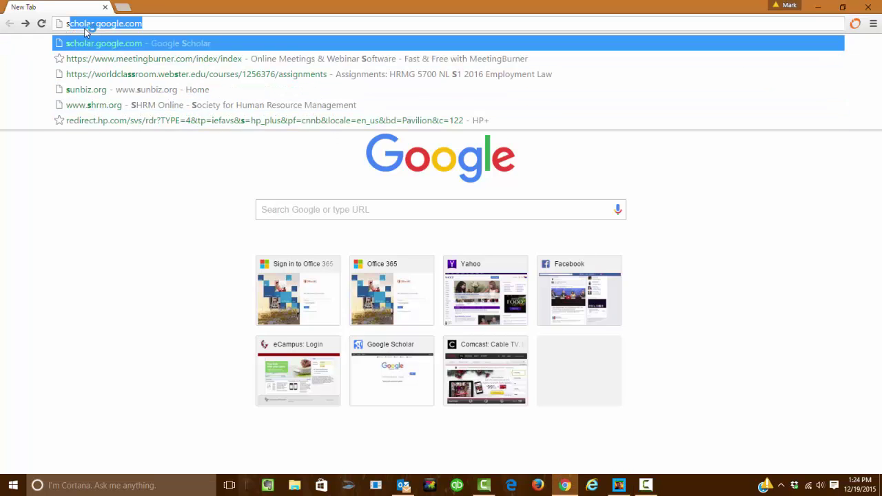
pyautogui.click(170, 24)
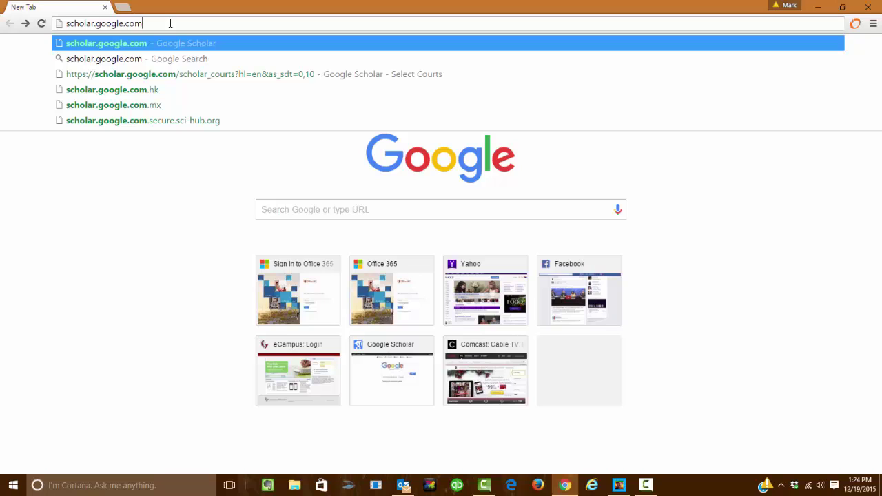
pyautogui.press('Return')
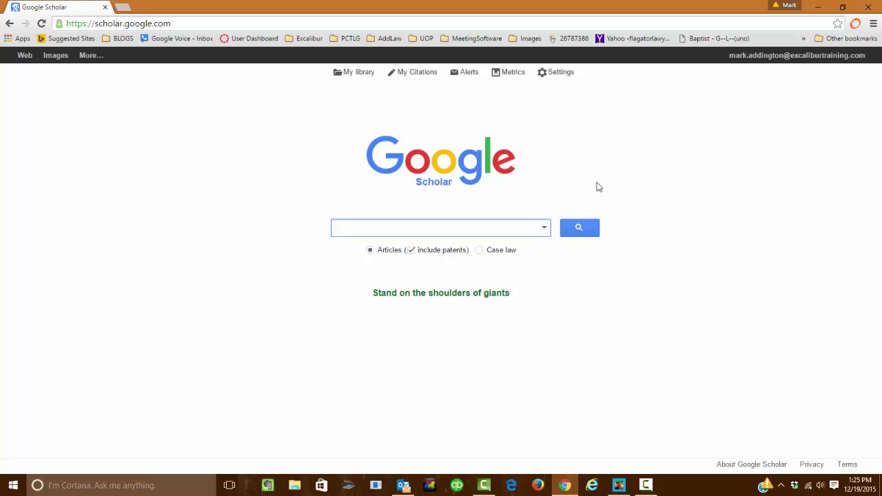
# Search Scholar articles for 'disparate treatment' and scroll the roughly 328,000 results.
pyautogui.write('isparate treatment')
pyautogui.press('Return')
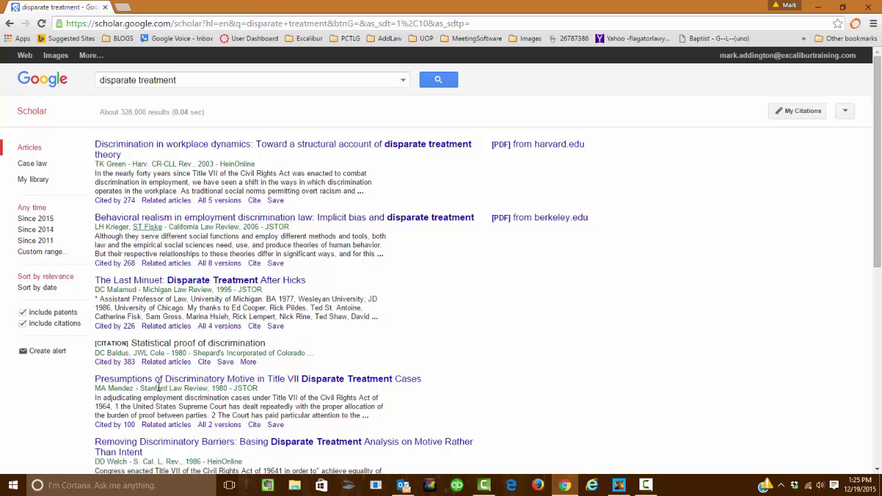
pyautogui.scroll(-1, 458, 385)
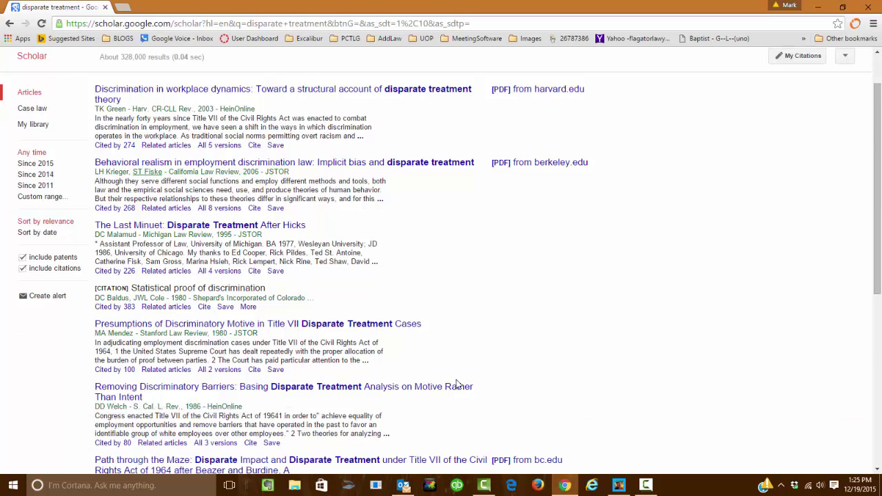
pyautogui.scroll(-2, 458, 384)
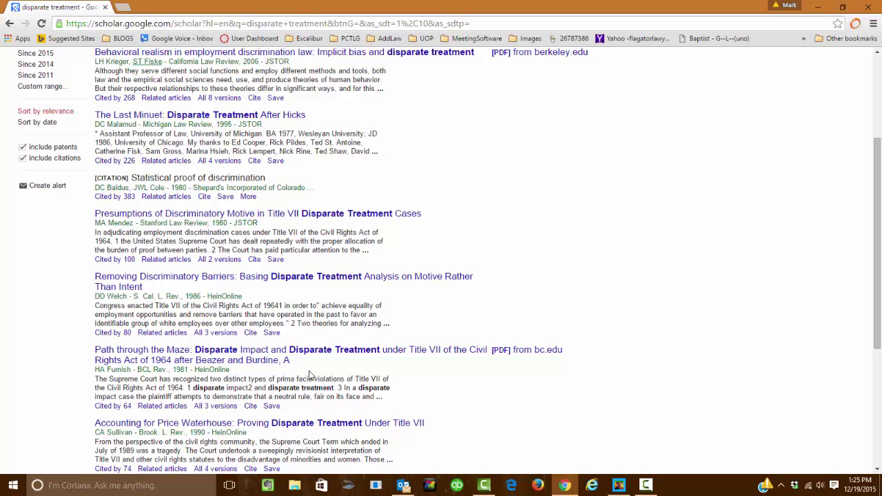
pyautogui.scroll(3, 417, 393)
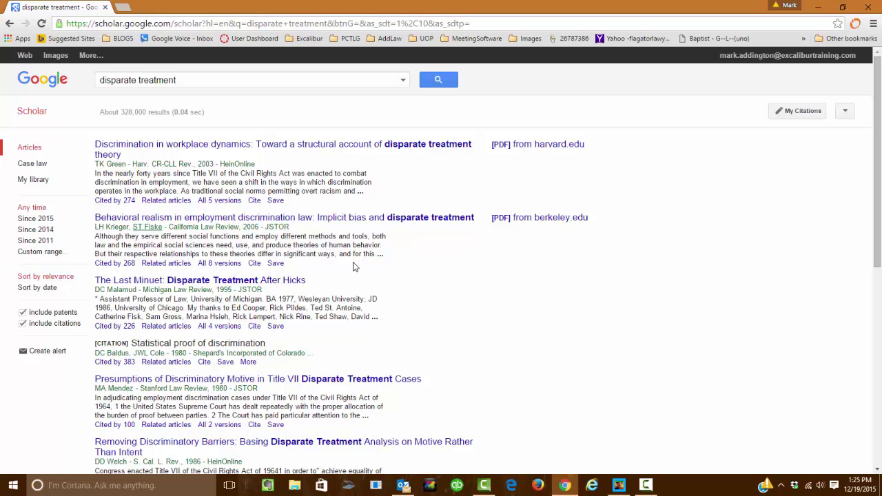
# Highlight the second result's snippet, then return to the Scholar home page.
pyautogui.moveTo(390, 258); pyautogui.dragTo(95, 220)
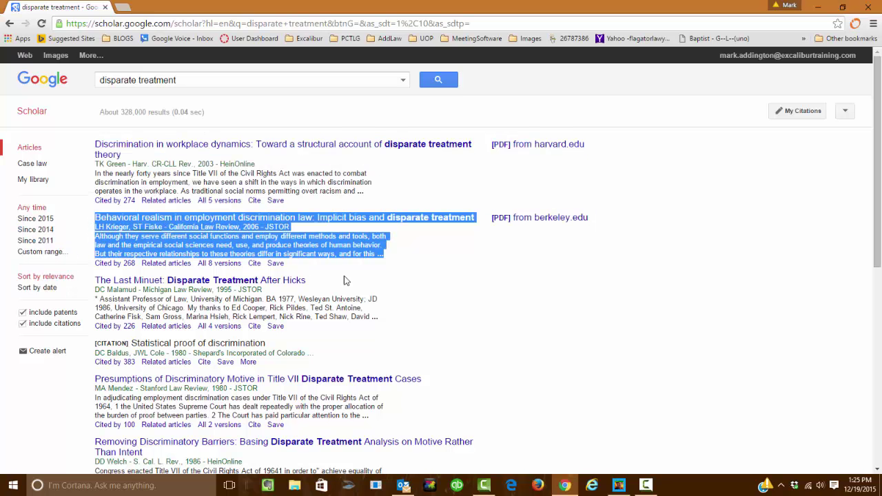
pyautogui.click(390, 280)
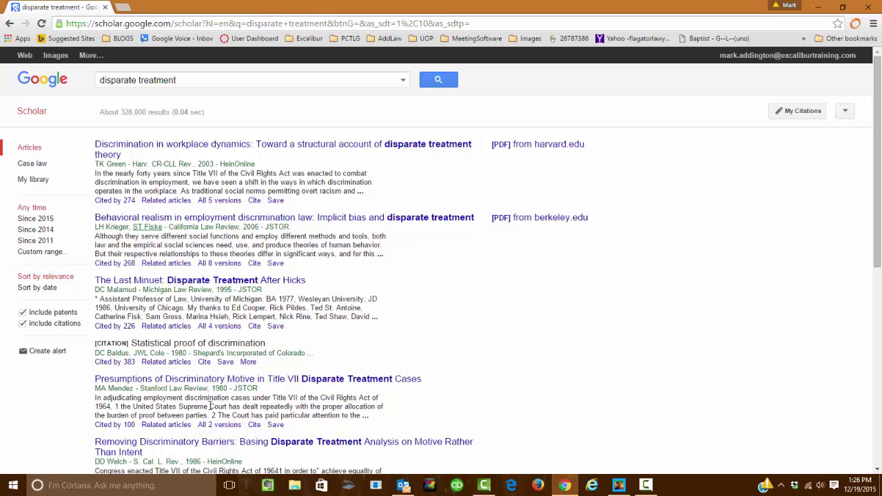
pyautogui.scroll(-3, 500, 348)
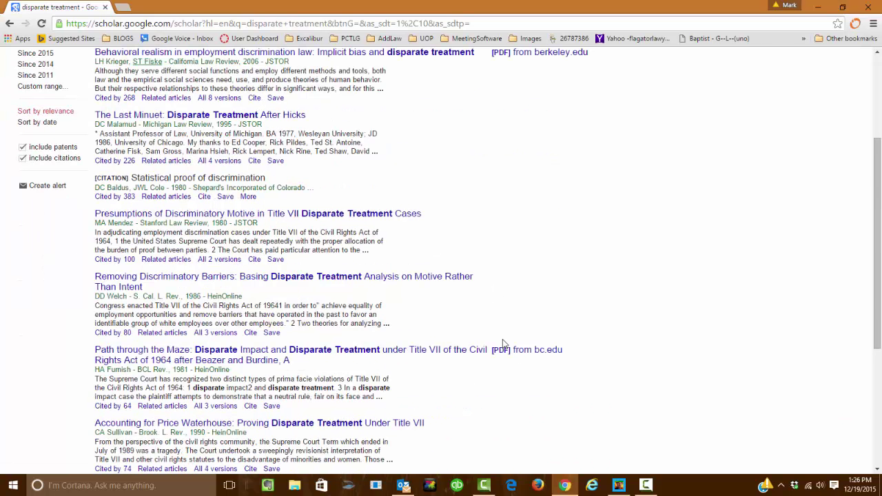
pyautogui.scroll(3, 504, 341)
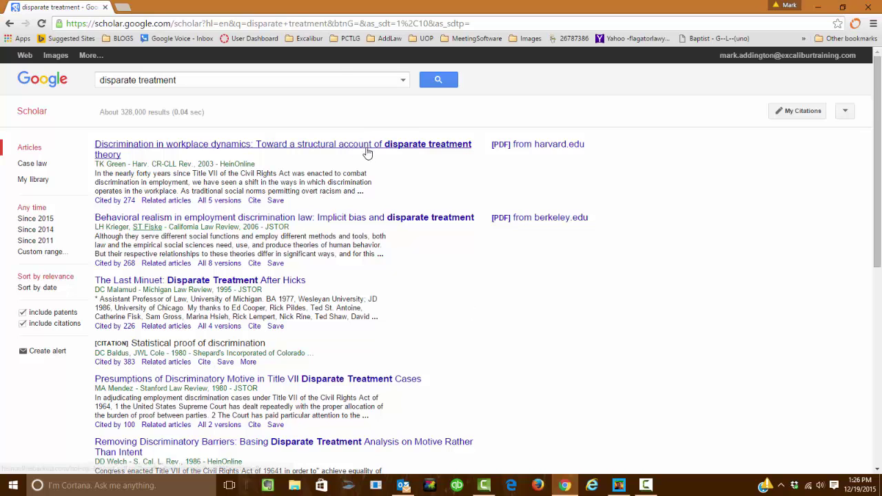
pyautogui.hotkey('alt', 'Left')
# Choose Case law, browse the court list without changing it, and return home.
pyautogui.click(480, 251)
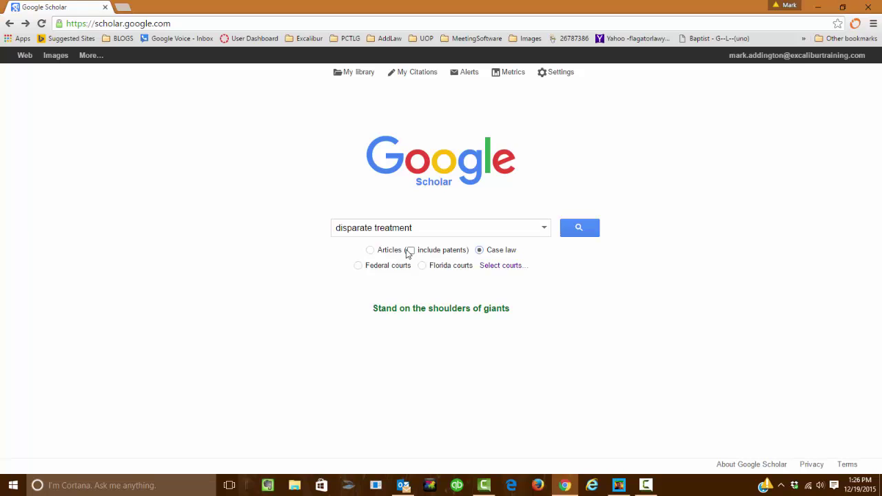
pyautogui.click(497, 267)
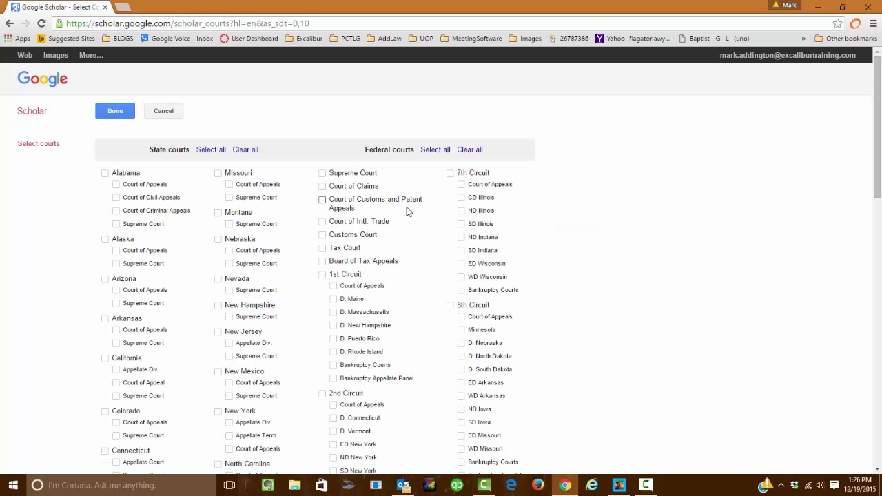
pyautogui.scroll(-8, 448, 266)
pyautogui.scroll(-4, 448, 267)
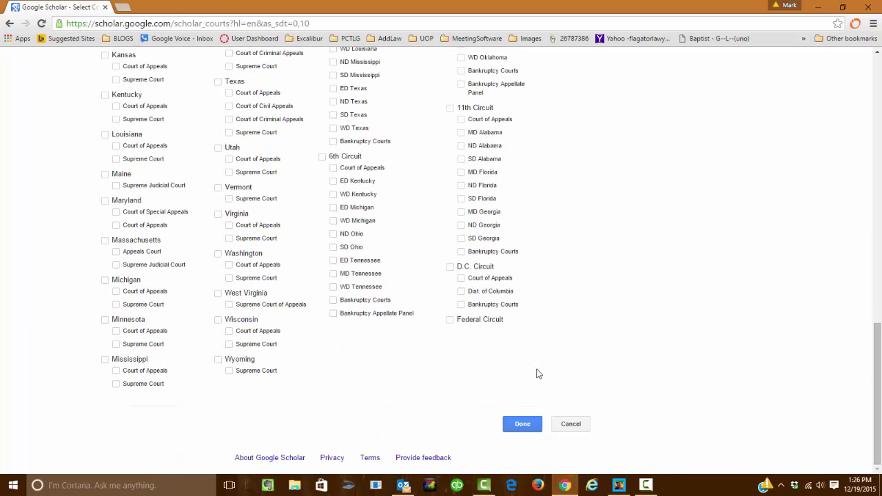
pyautogui.scroll(12, 588, 378)
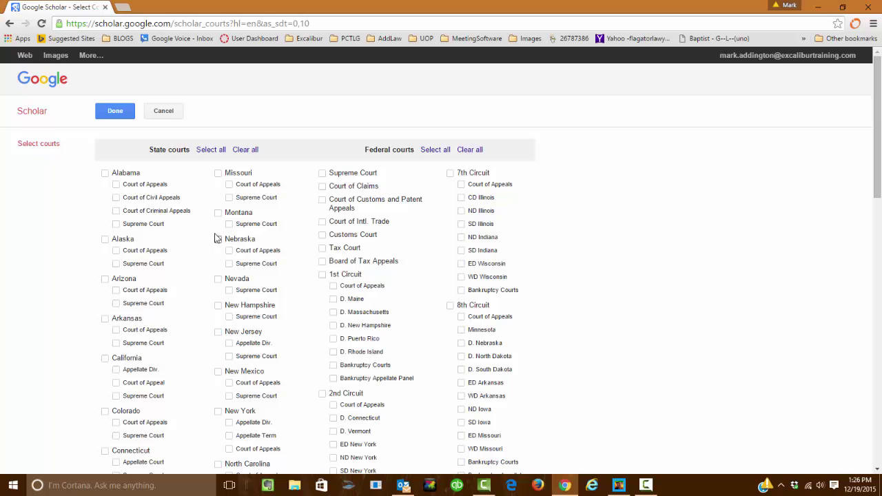
pyautogui.hotkey('alt', 'Left')
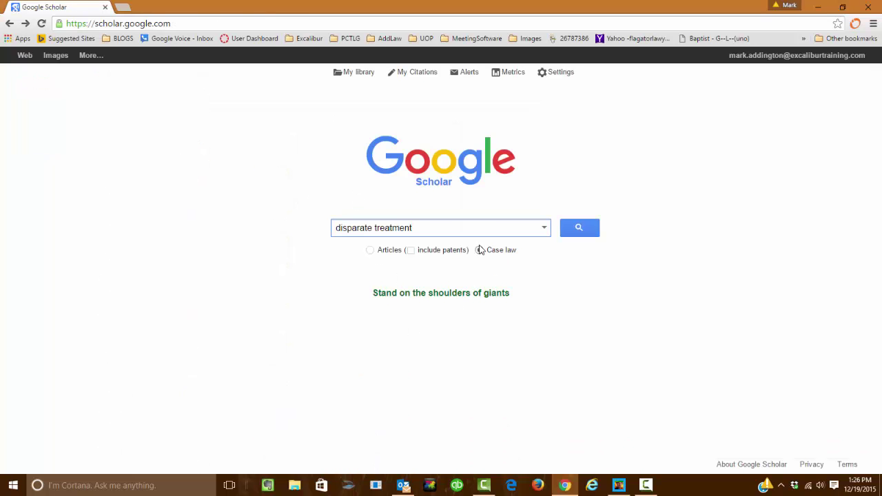
# Replace the search text with 'Ricci v. DeStefano' and run the case law search.
pyautogui.tripleClick(398, 226)
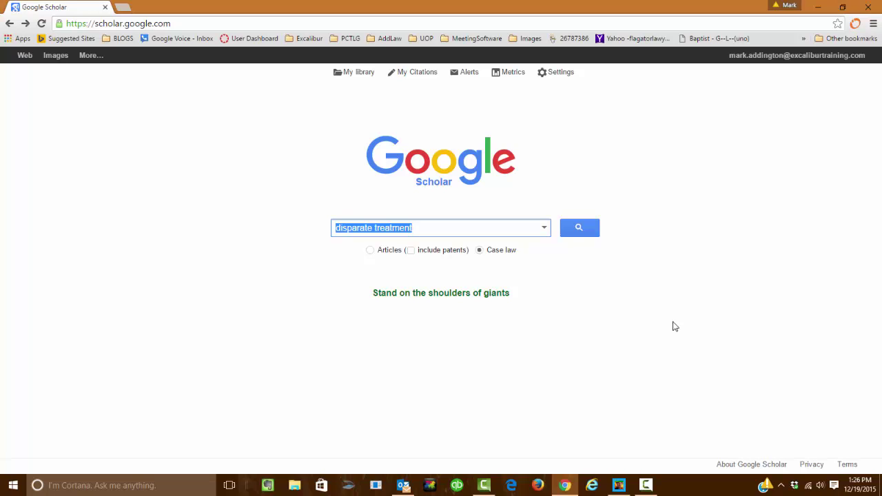
pyautogui.write('Ricci v. ')
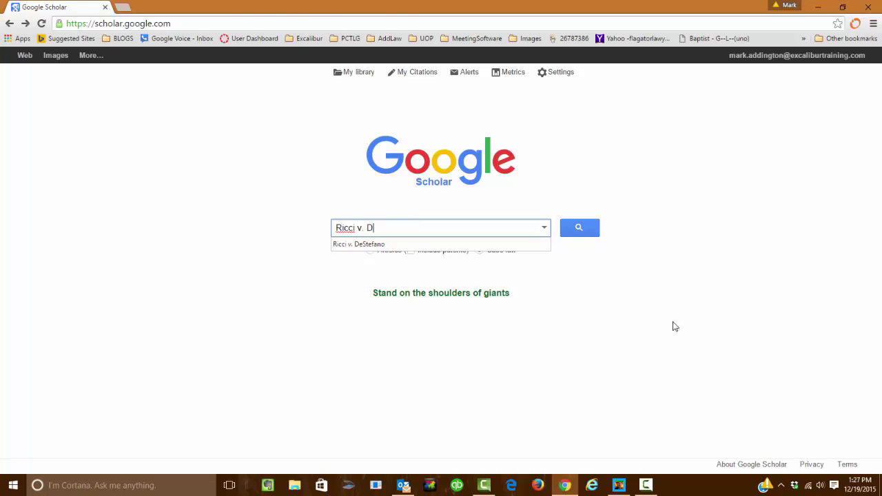
pyautogui.write('D')
pyautogui.press('Down')
pyautogui.press('Return')
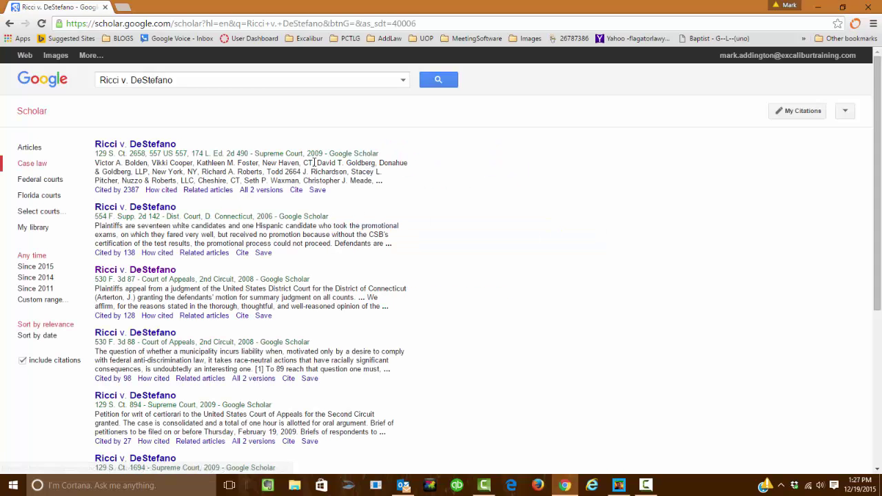
# Review the citation lines of the first three Ricci v. DeStefano results.
pyautogui.moveTo(380, 154); pyautogui.dragTo(102, 163)
pyautogui.click(101, 164)
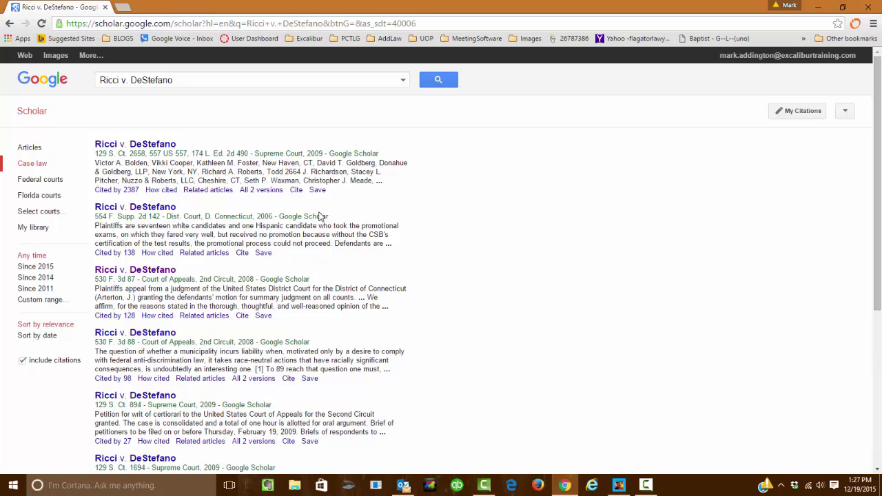
pyautogui.moveTo(329, 217); pyautogui.dragTo(204, 219)
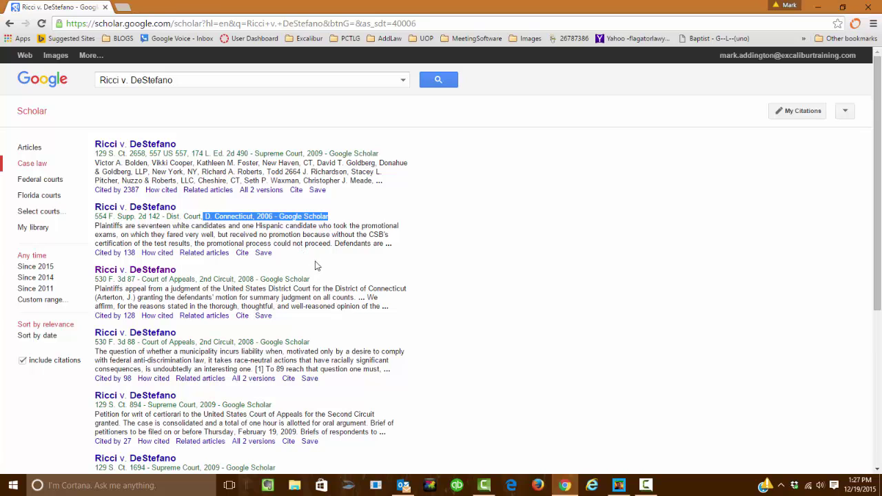
pyautogui.moveTo(322, 280); pyautogui.dragTo(199, 286)
pyautogui.click(199, 287)
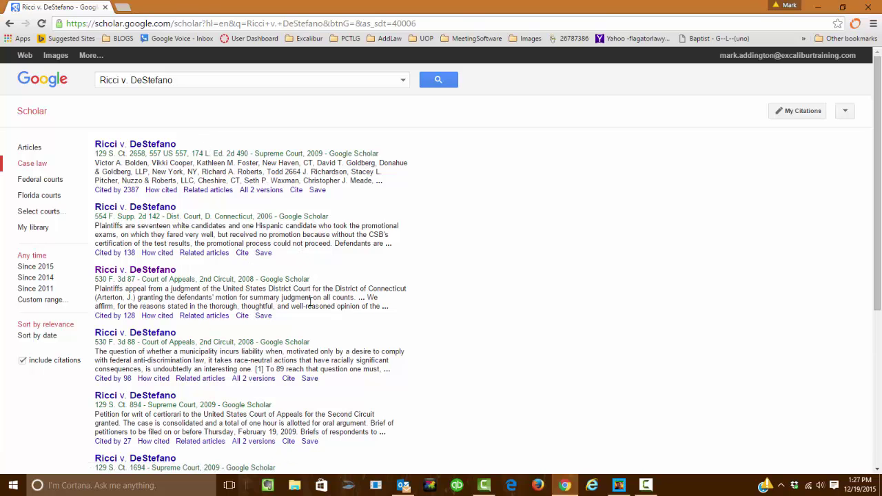
pyautogui.scroll(-3, 328, 277)
pyautogui.scroll(3, 326, 275)
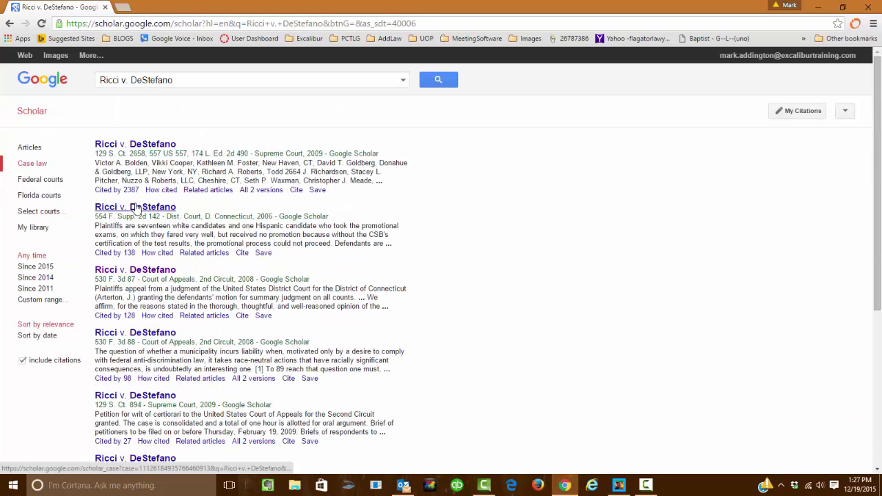
# Open the 2009 Supreme Court opinion, 129 S. Ct. 2658, and skim down it.
pyautogui.click(147, 143)
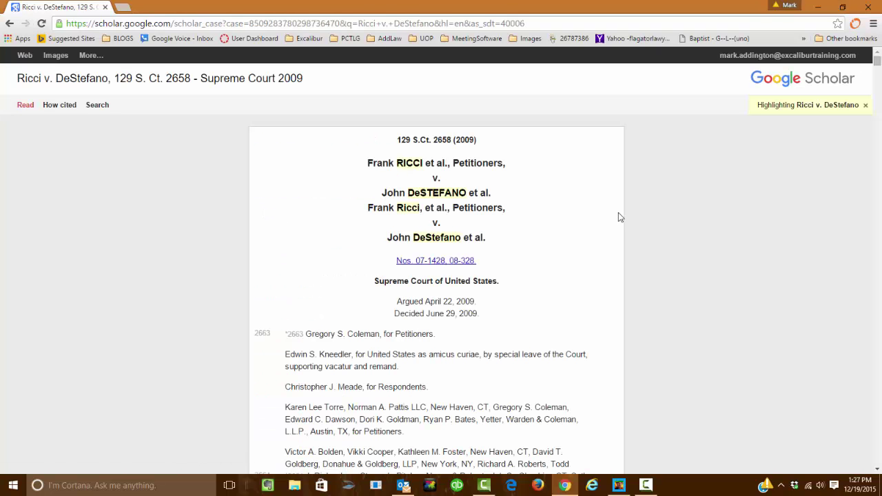
pyautogui.scroll(-4, 667, 208)
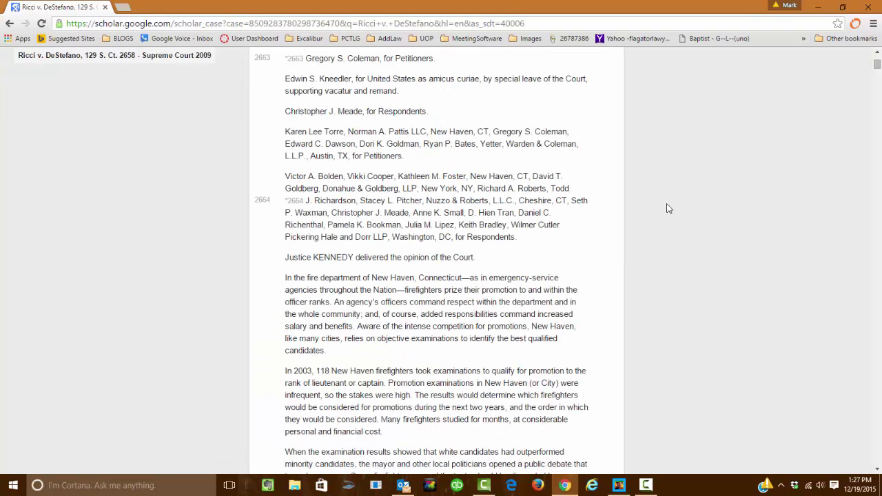
pyautogui.scroll(3, 667, 208)
pyautogui.scroll(-17, 667, 208)
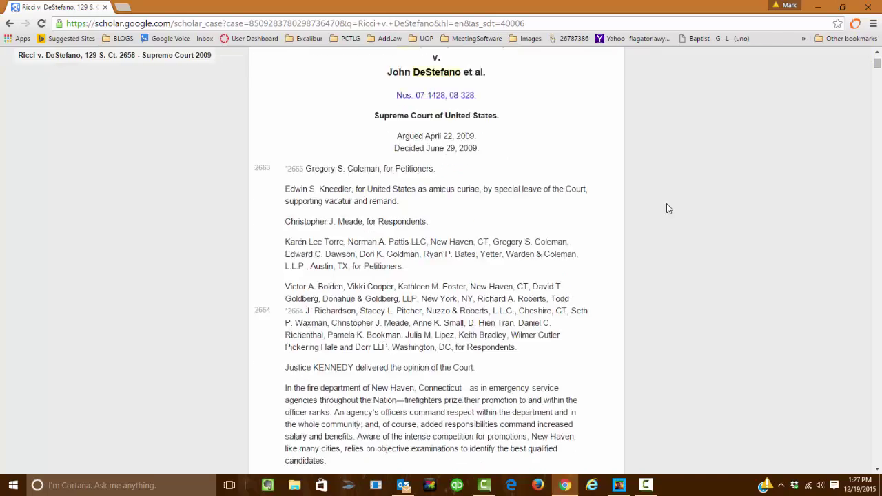
pyautogui.scroll(-19, 667, 208)
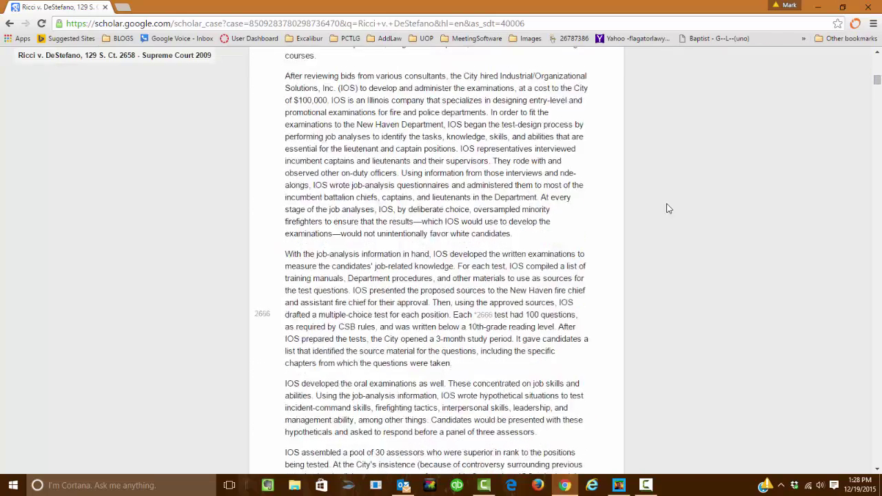
pyautogui.scroll(-8, 667, 208)
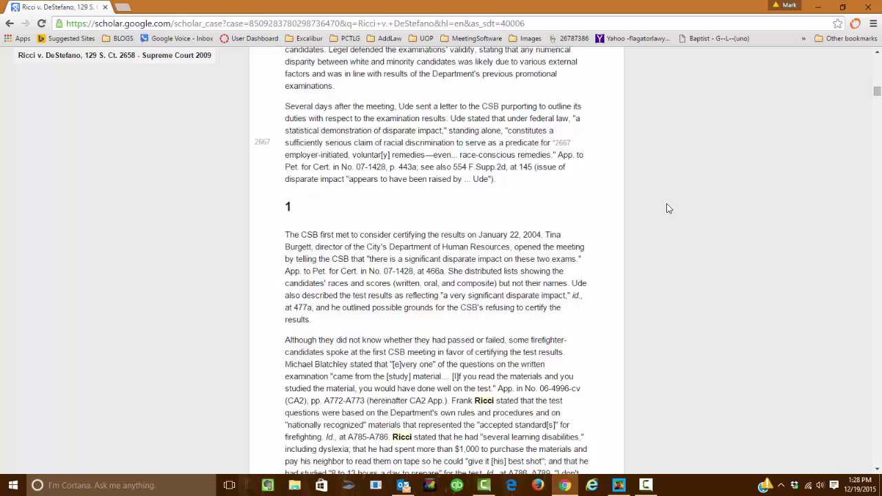
# Scroll back to the top of the opinion and bring up the Windows Start menu.
pyautogui.scroll(20, 668, 208)
pyautogui.scroll(10, 667, 208)
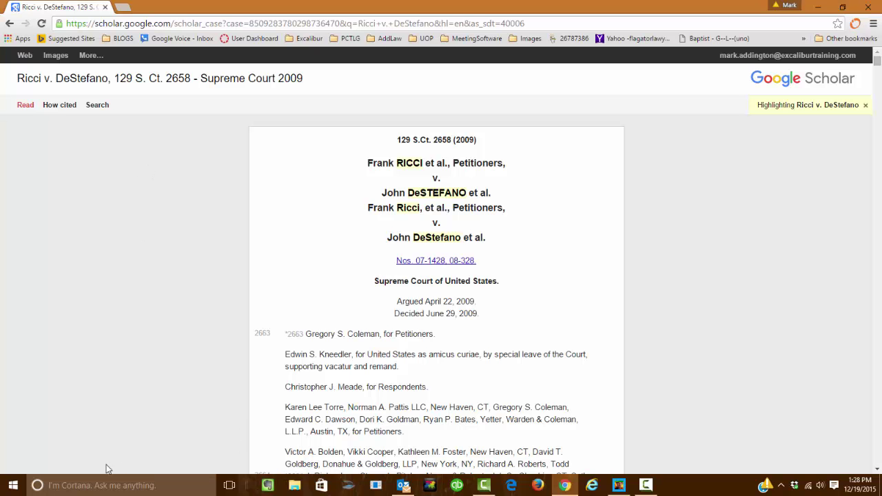
pyautogui.click(13, 486)
pyautogui.scroll(-10, 226, 351)
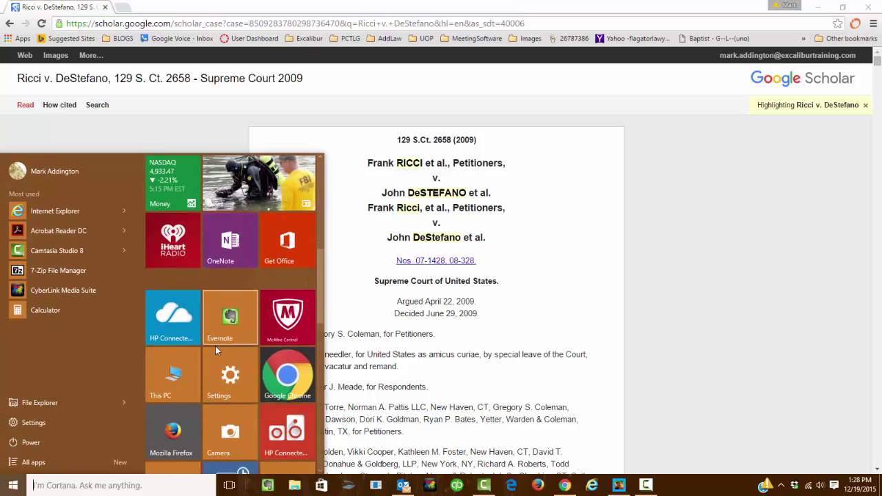
# Launch Word with a blank document snapped beside the Scholar opinion.
pyautogui.click(219, 275)
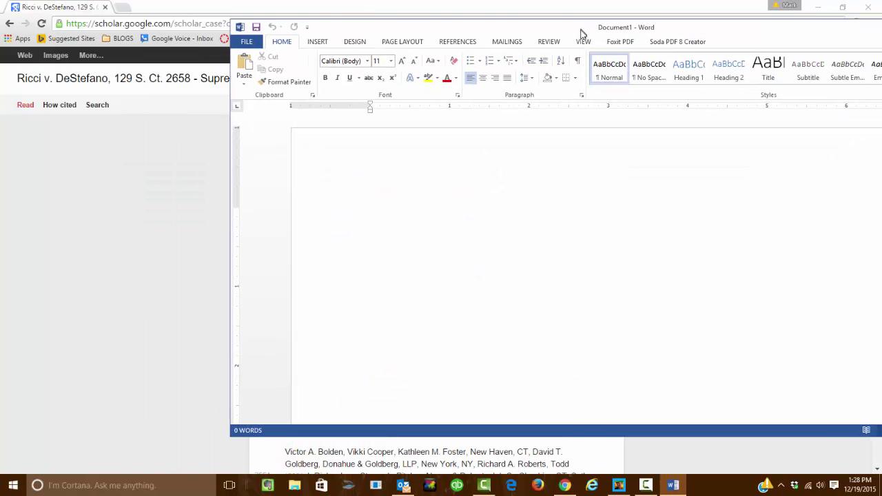
pyautogui.press('super+Right')
pyautogui.click(337, 176)
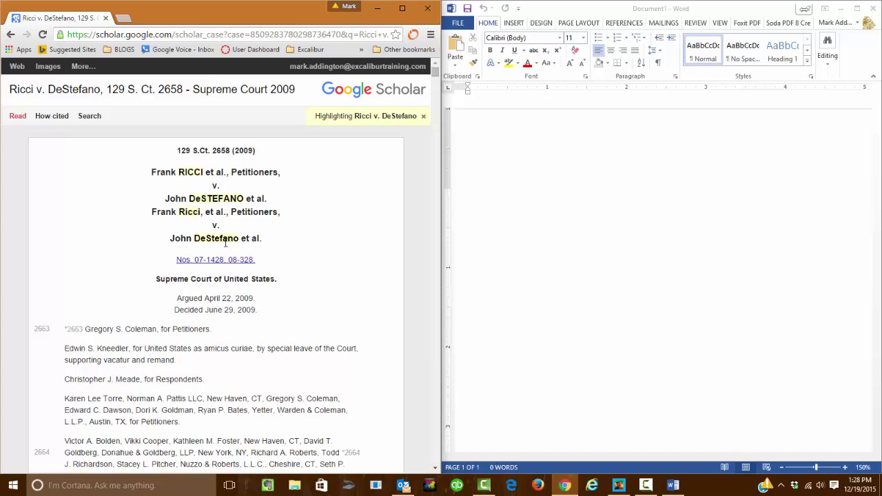
pyautogui.click(518, 158)
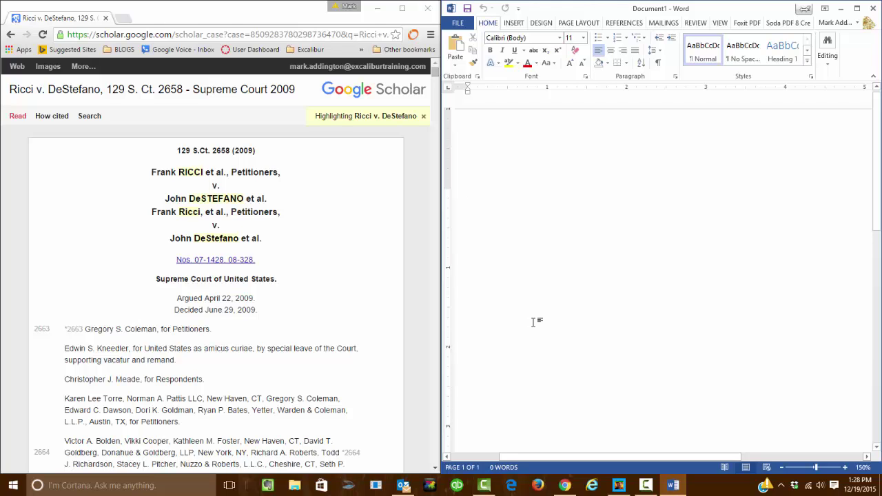
# Type 'Ricci v. DeStefano, 129 S.Ct. 2658 (2009)' with only the case name underlined.
pyautogui.hotkey('ctrl', 'u')
pyautogui.write('Ricci')
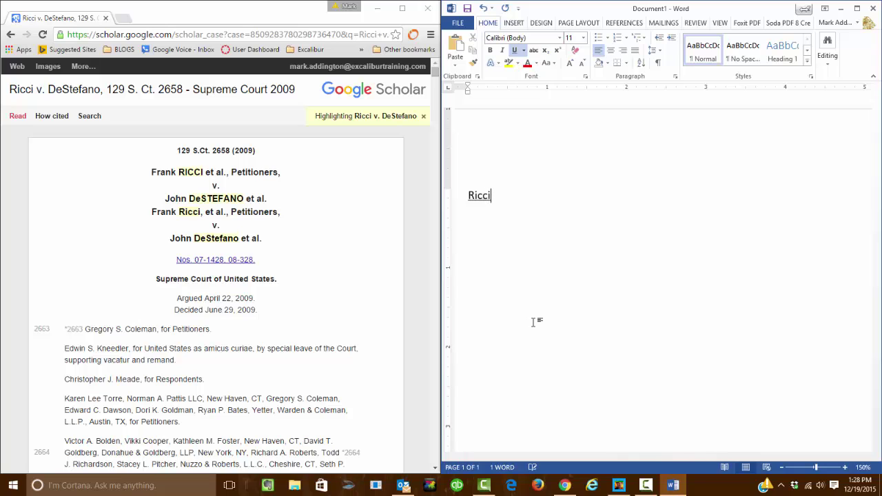
pyautogui.write(' v. DeStefano,')
pyautogui.hotkey('ctrl', 'u')
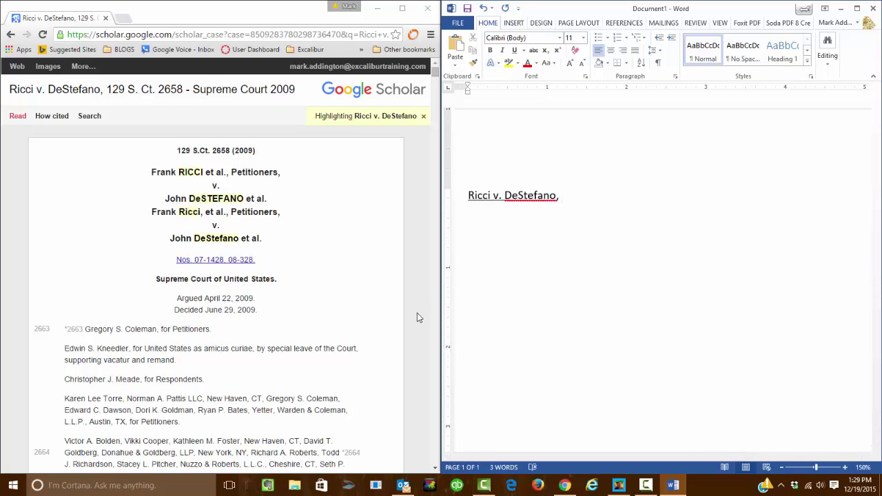
pyautogui.write('129 S.Ct.')
pyautogui.write('2658')
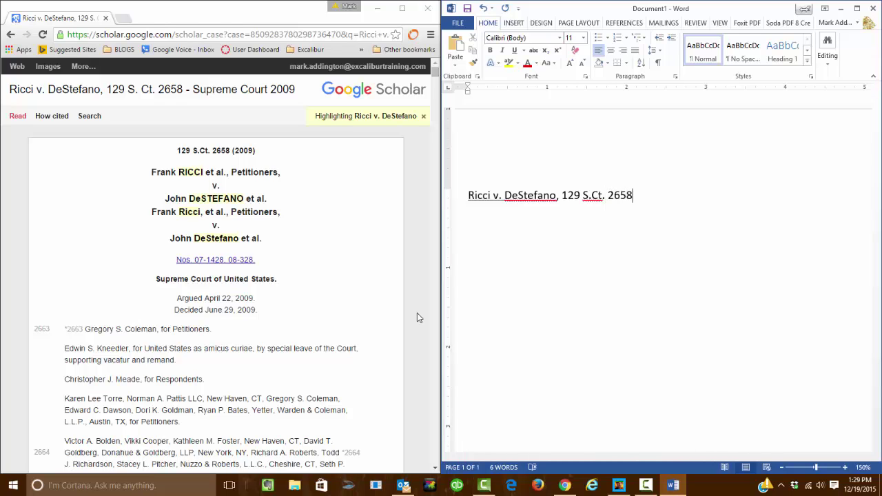
pyautogui.write(' (2009)')
# Go back to the Scholar results and open the 530 F.3d 87 Second Circuit case.
pyautogui.click(309, 303)
pyautogui.hotkey('alt', 'Left')
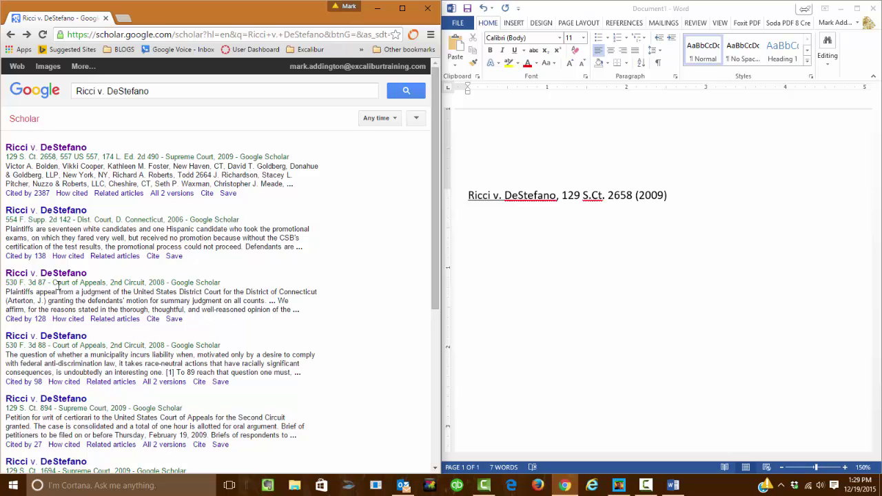
pyautogui.click(55, 275)
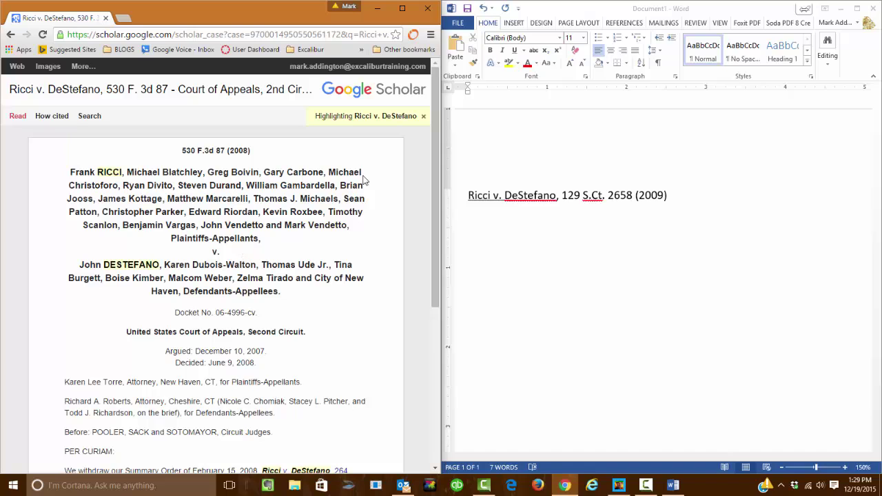
# On a new Word line, type the underlined case name followed by ', 530 F.3d 87 ('.
pyautogui.click(679, 197)
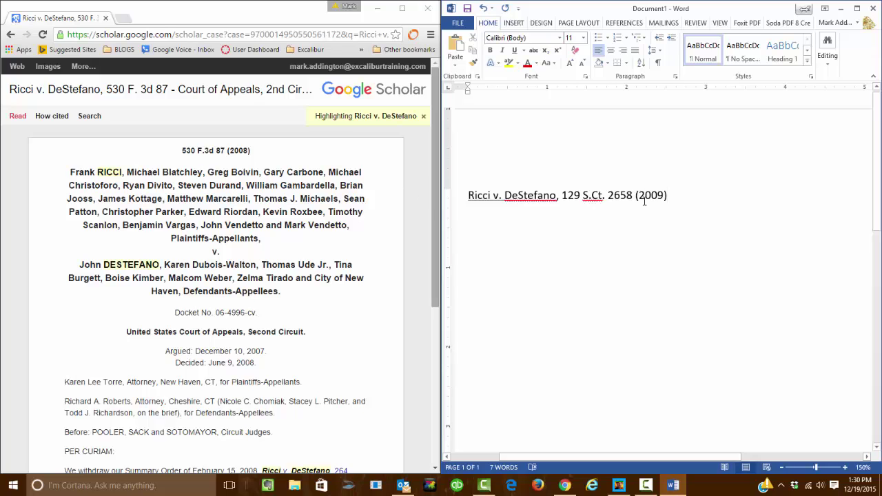
pyautogui.press('Return')
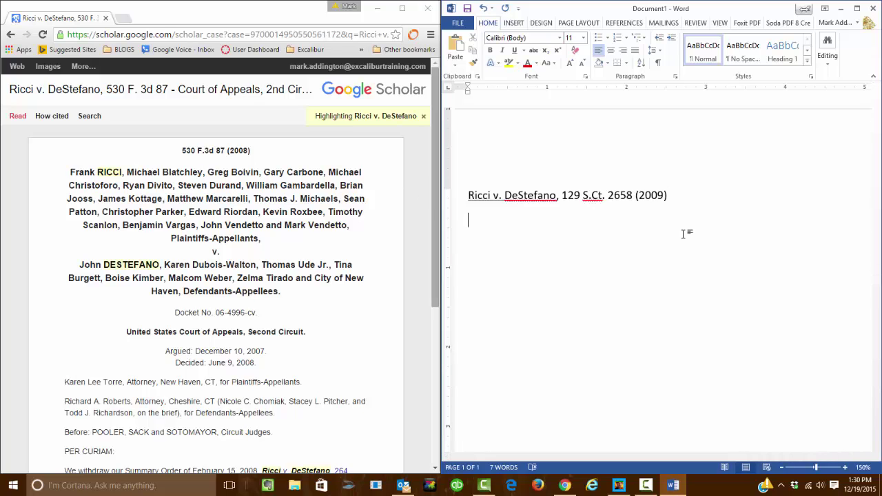
pyautogui.write('RIcci v. DeStefano,')
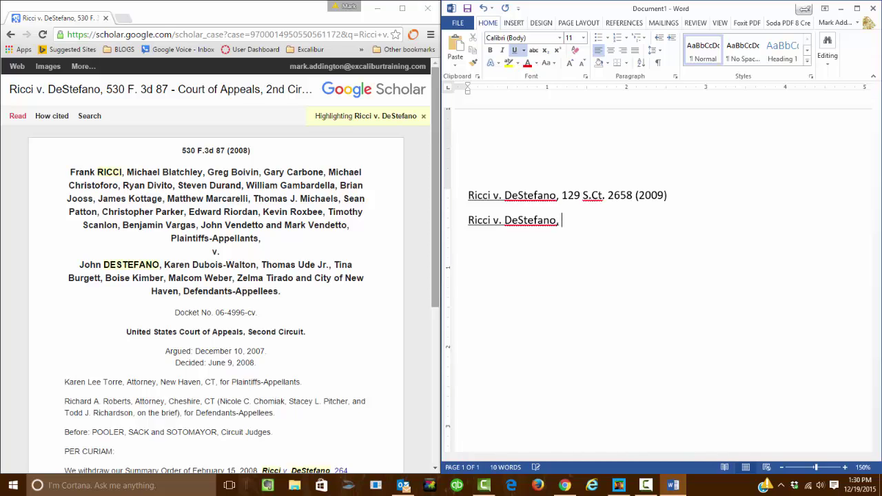
pyautogui.press('BackSpace')
pyautogui.press('BackSpace')
pyautogui.hotkey('ctrl', 'u')
pyautogui.write(', 530')
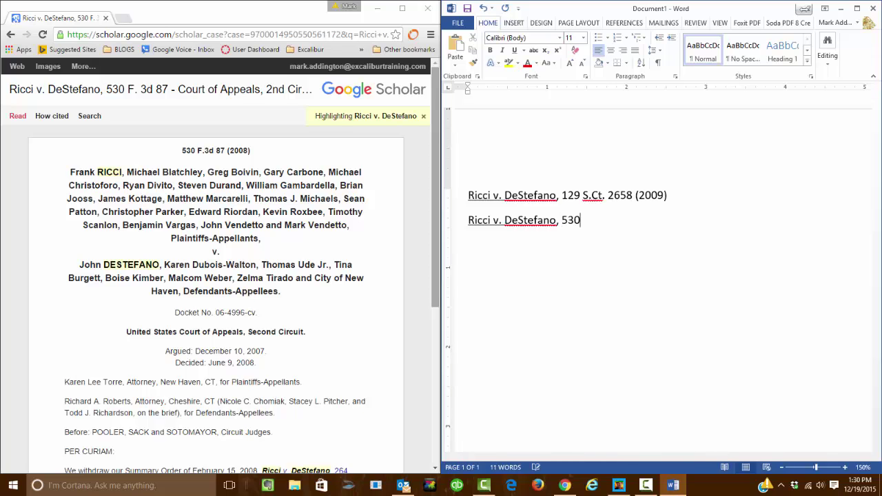
pyautogui.write(' F.3d 87 (')
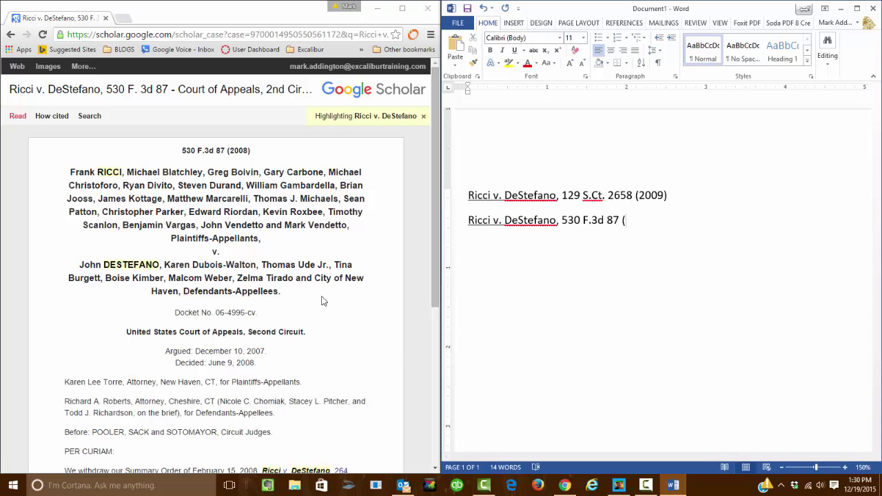
# Confirm the court on the case page and finish the citation with '2nd Cir. 2008)'.
pyautogui.moveTo(315, 333); pyautogui.dragTo(122, 336)
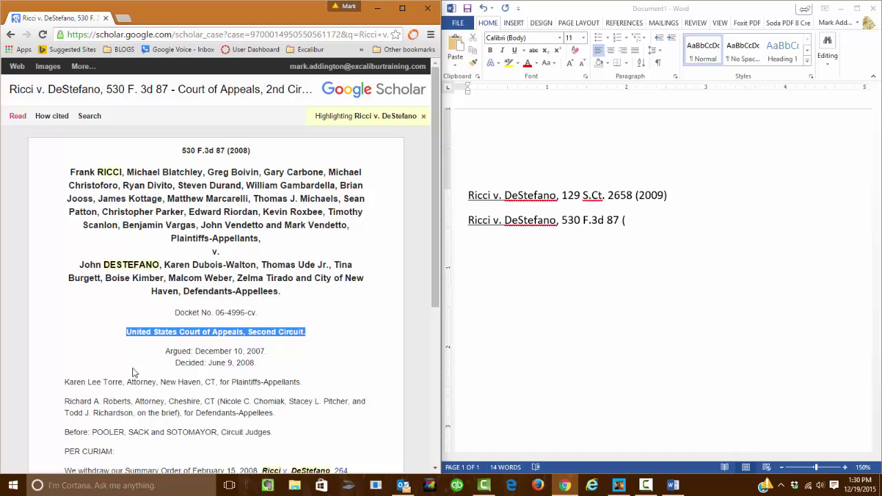
pyautogui.click(605, 327)
pyautogui.write('2nd Cir.')
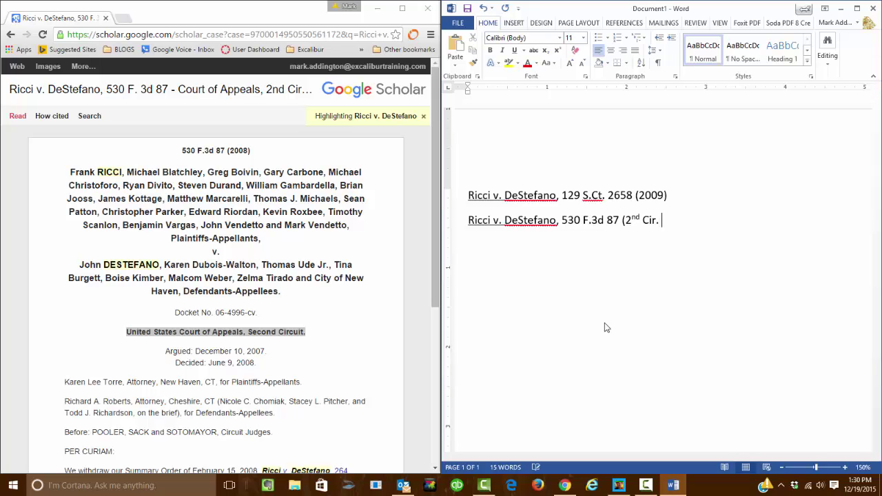
pyautogui.write(' 2008)')
pyautogui.press('Return')
pyautogui.scroll(-1, 281, 310)
pyautogui.scroll(-3, 282, 311)
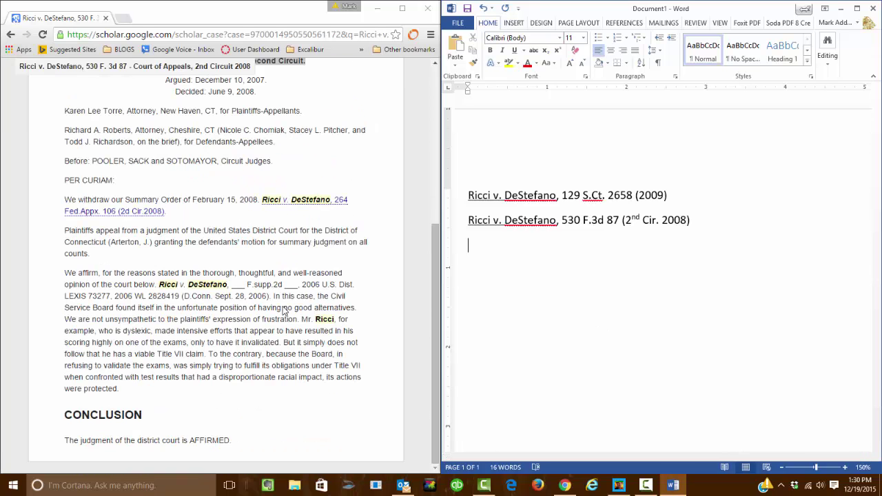
pyautogui.scroll(3, 282, 311)
pyautogui.scroll(-3, 279, 275)
pyautogui.scroll(3, 266, 265)
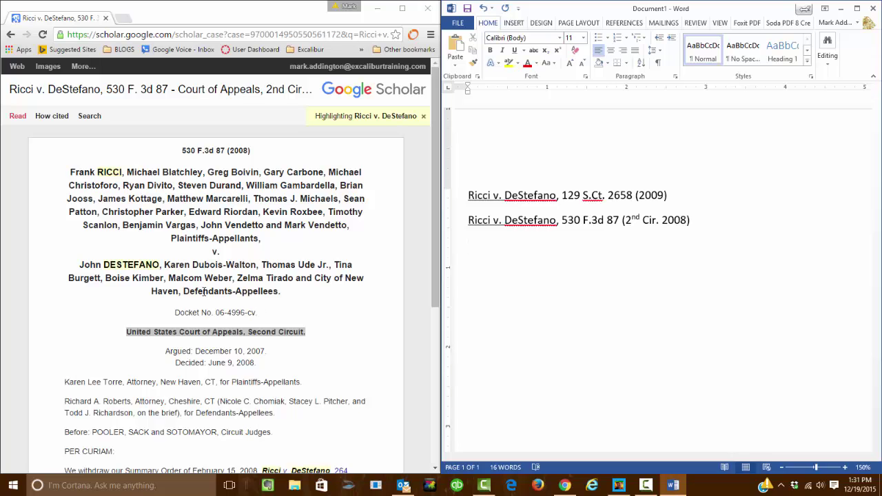
# Add pinpoint page ', 92' after '530 F.3d 87' and move to the empty line below.
pyautogui.click(619, 220)
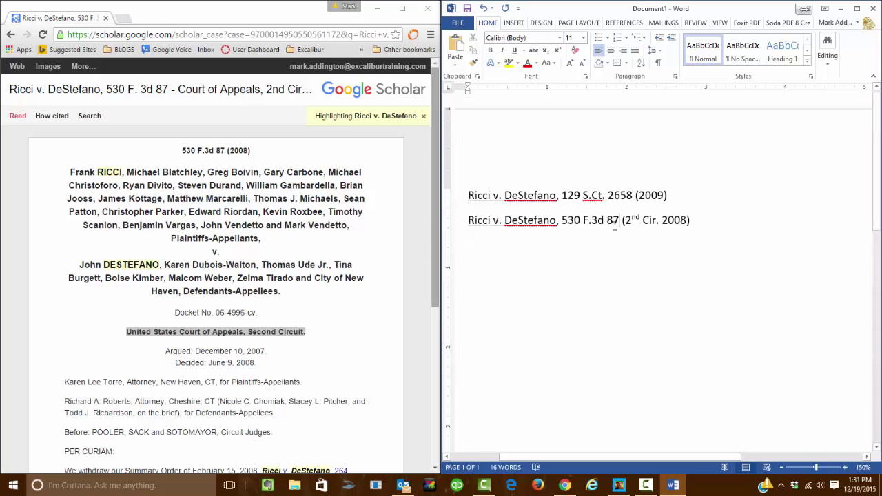
pyautogui.write(', ')
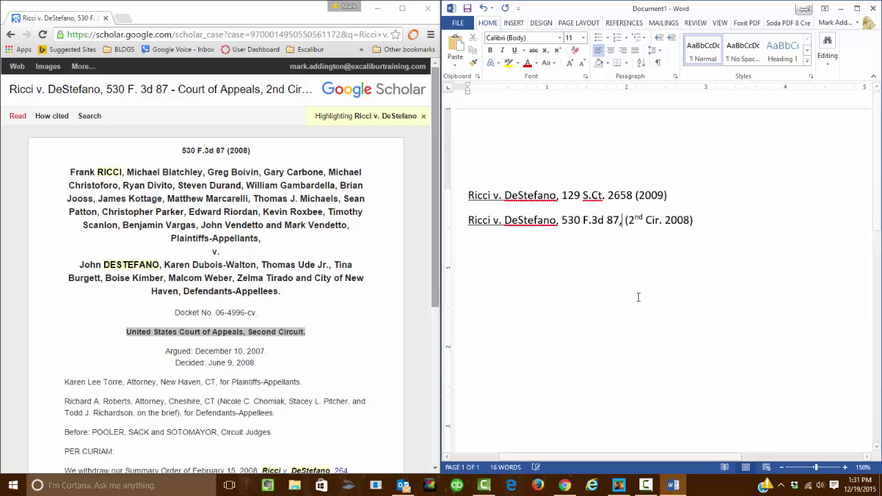
pyautogui.write('9 ')
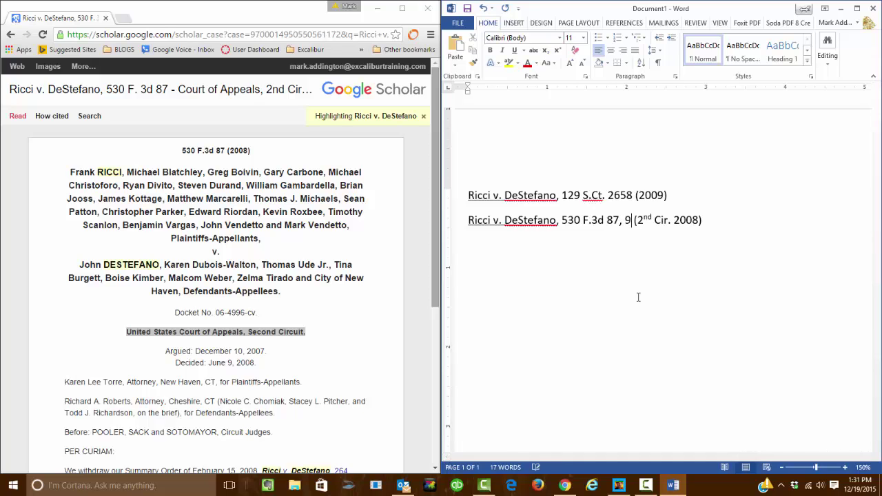
pyautogui.write('2')
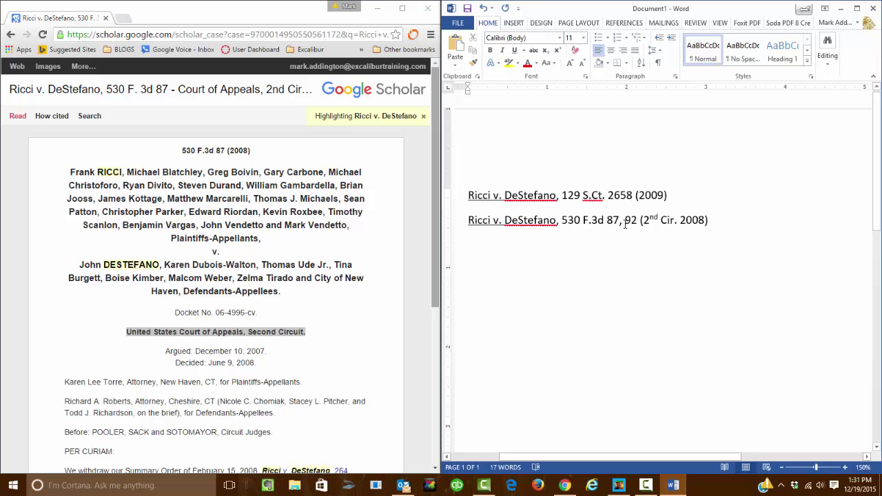
pyautogui.moveTo(625, 220); pyautogui.dragTo(638, 224)
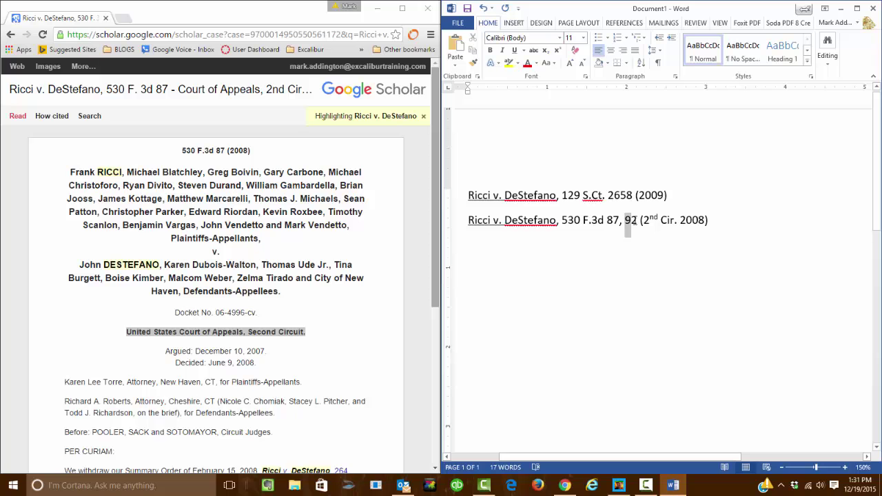
pyautogui.click(641, 283)
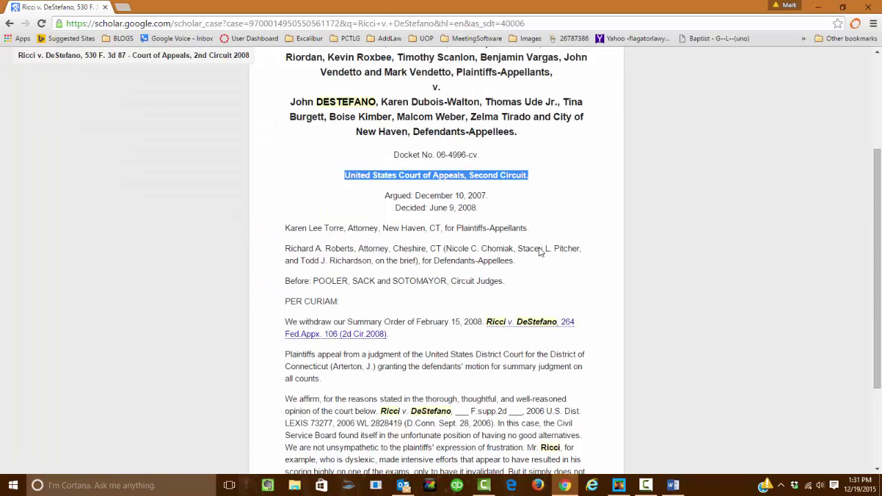
pyautogui.scroll(-2, 539, 253)
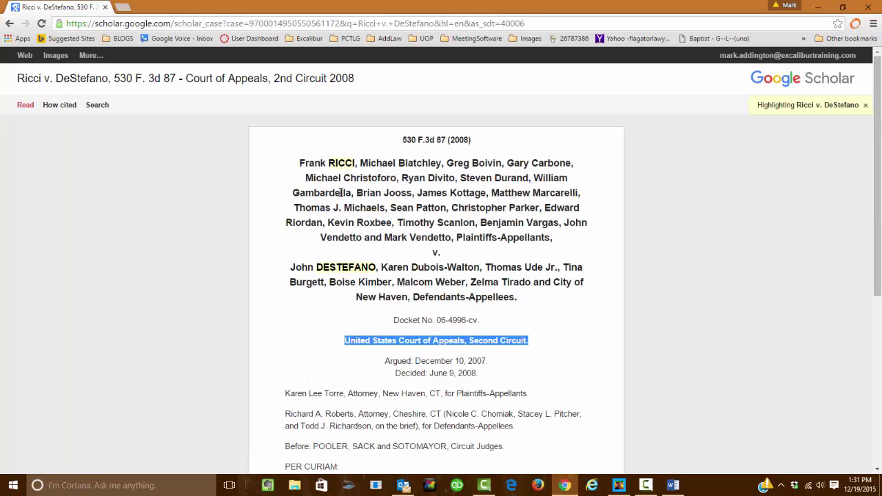
# Return to the Ricci results, reopen the 2009 opinion briefly, and go back.
pyautogui.hotkey('alt', 'Left')
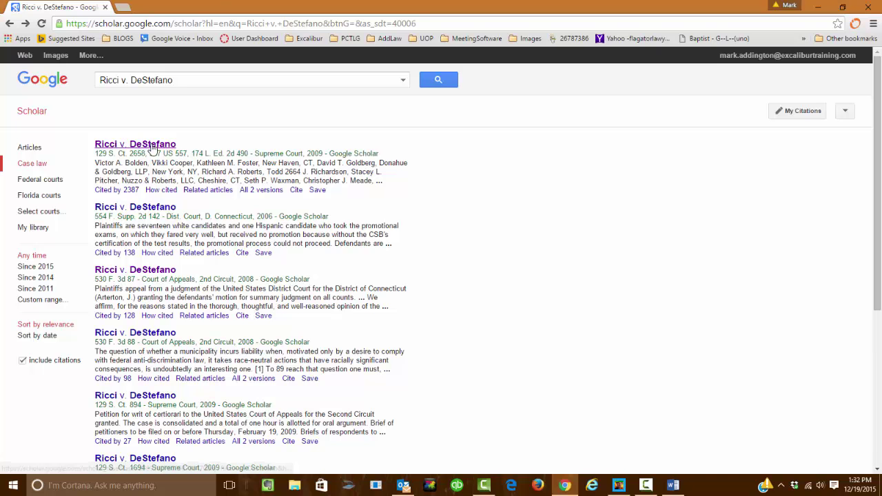
pyautogui.click(152, 146)
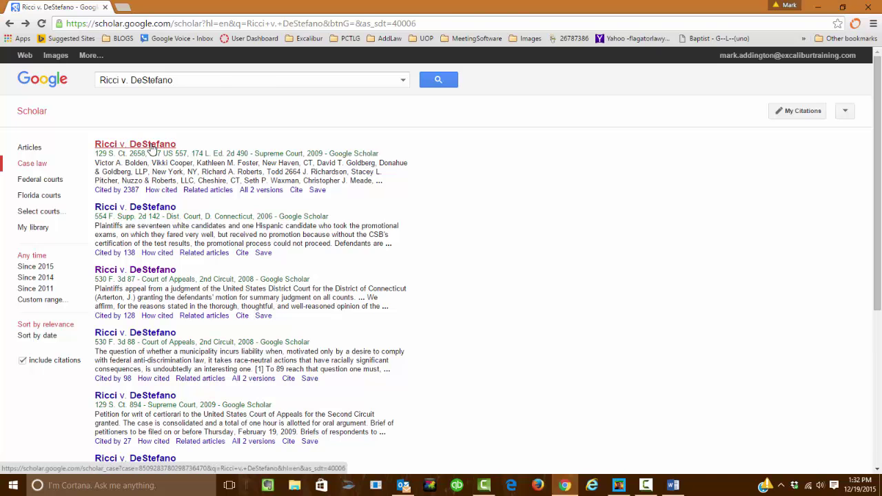
pyautogui.hotkey('alt', 'Left')
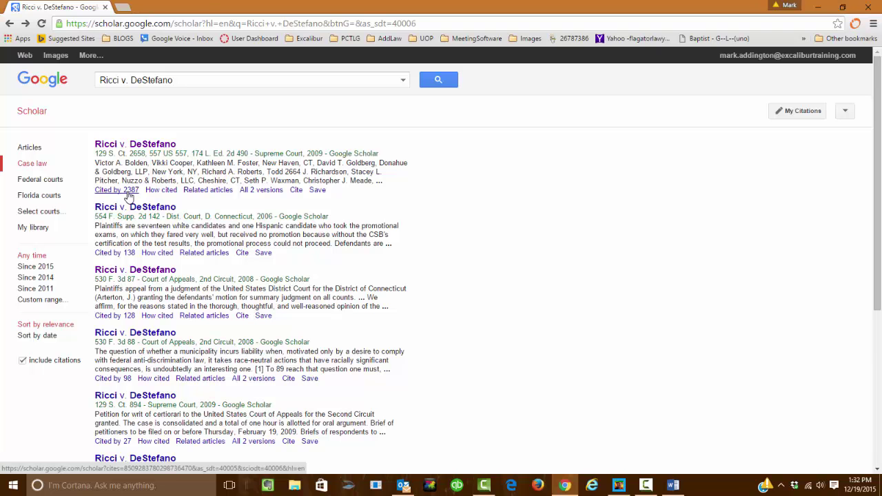
# Browse the 2,387 decisions citing the 2009 opinion, then return to the results.
pyautogui.click(129, 192)
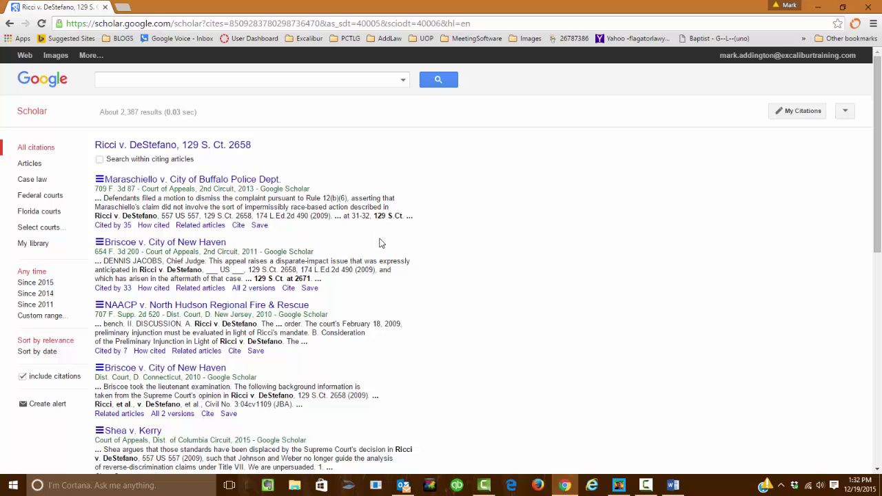
pyautogui.scroll(-3, 381, 243)
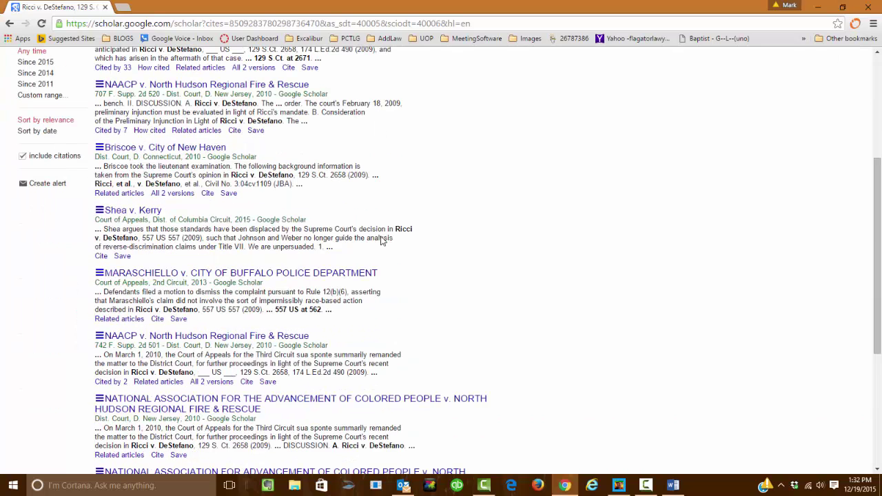
pyautogui.scroll(-2, 382, 238)
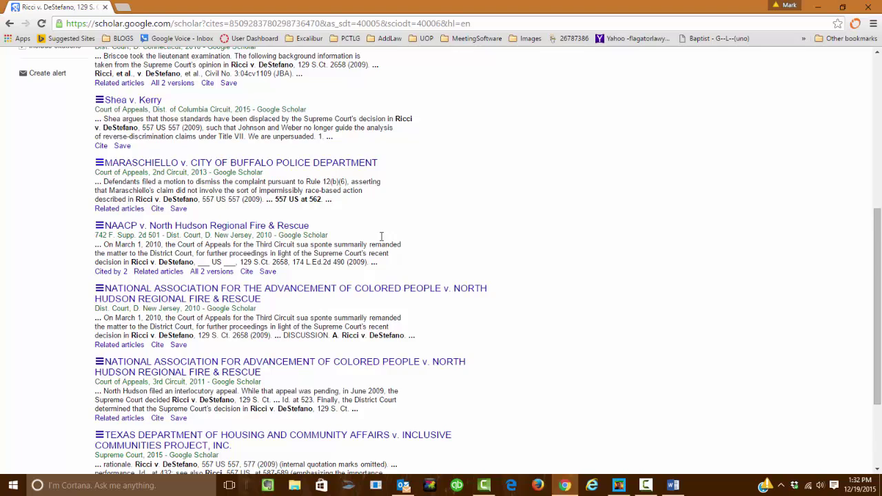
pyautogui.scroll(-2, 381, 237)
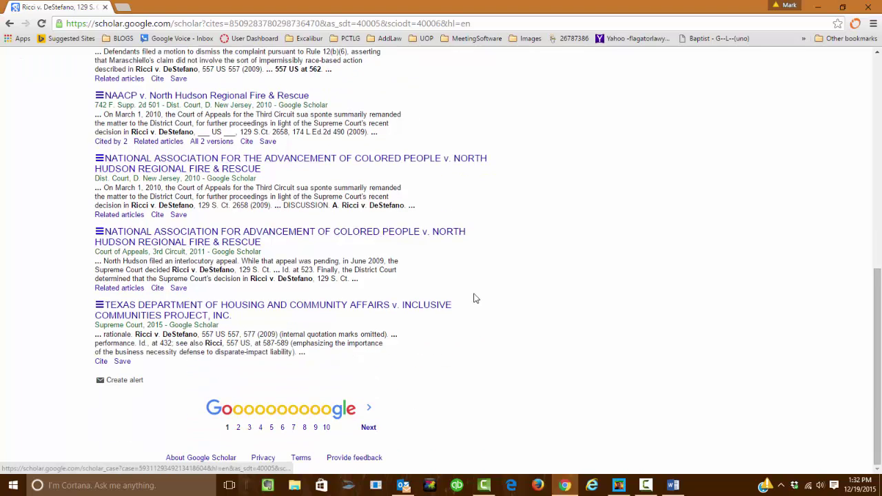
pyautogui.scroll(7, 474, 298)
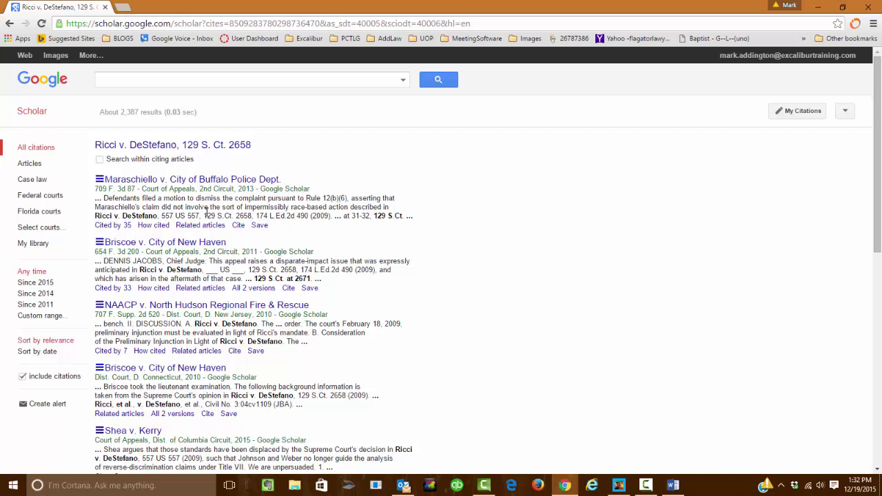
pyautogui.hotkey('alt', 'Left')
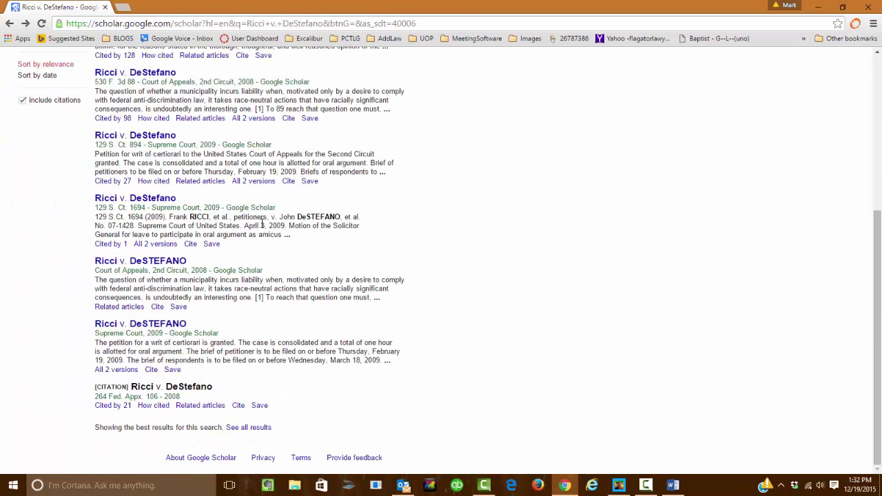
pyautogui.scroll(5, 262, 224)
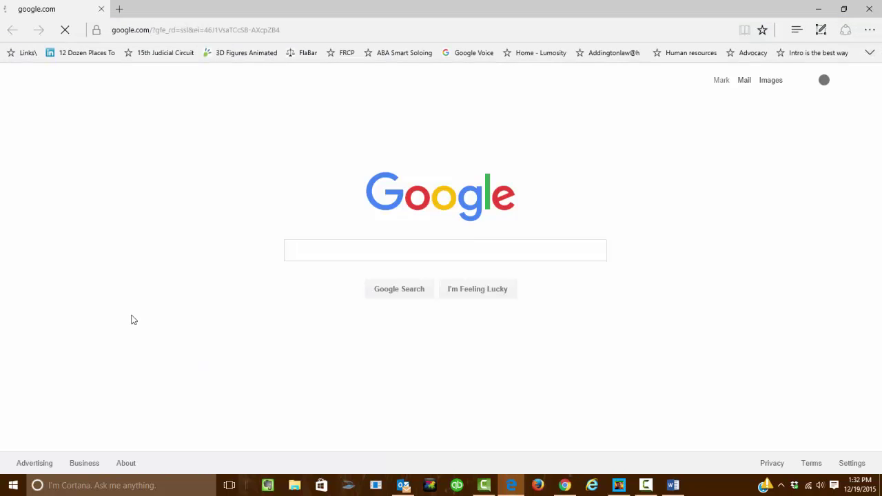
# Go to the Webster University website from the Edge address bar.
pyautogui.click(278, 30)
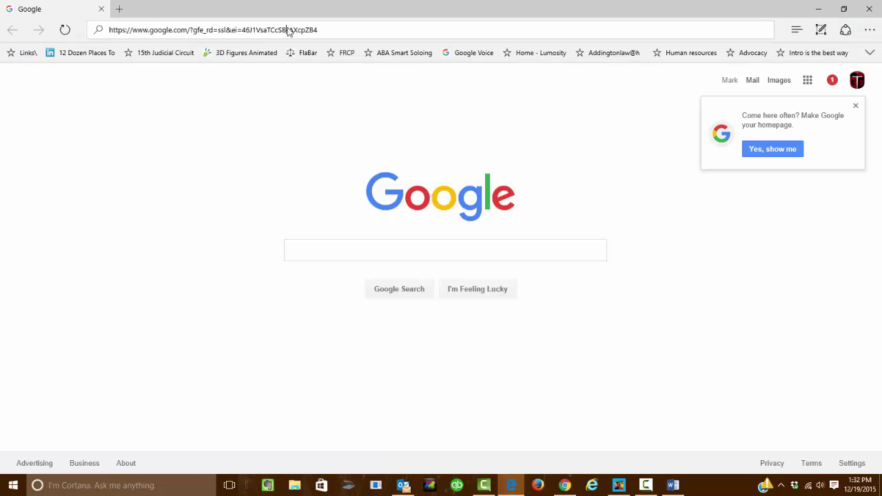
pyautogui.write('w')
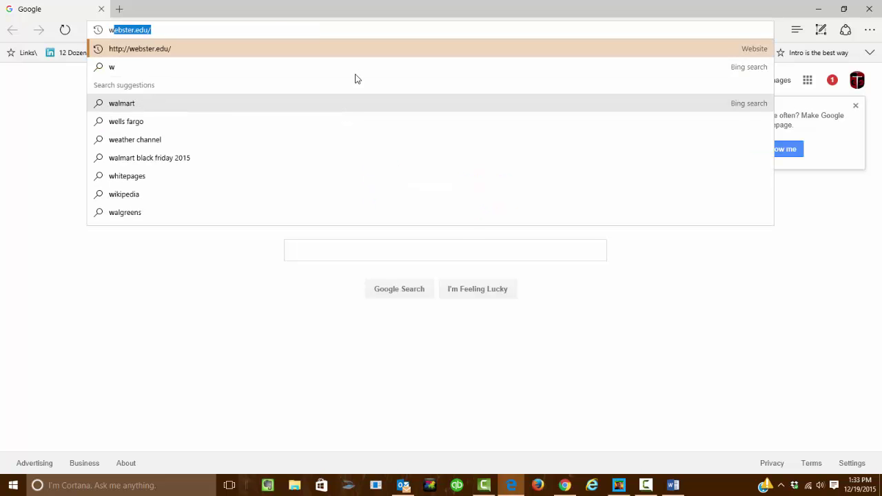
pyautogui.press('Return')
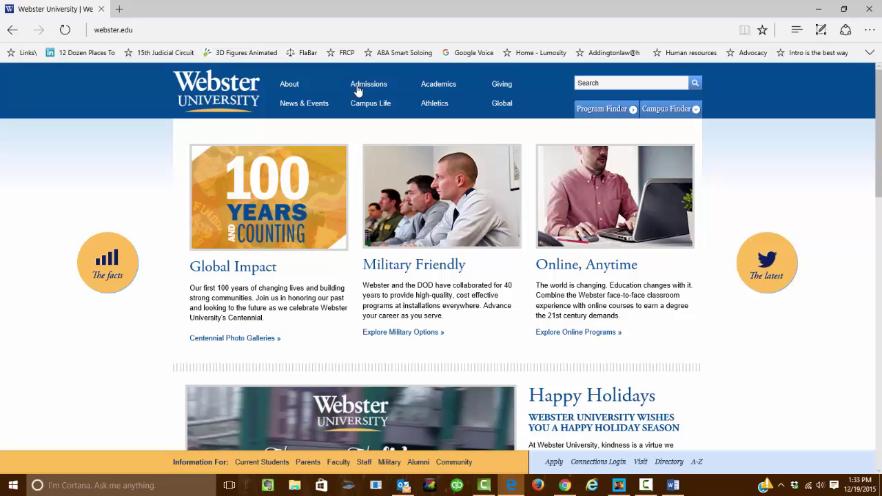
# Sign in to Connections with the user's credentials and open the Library site.
pyautogui.click(598, 466)
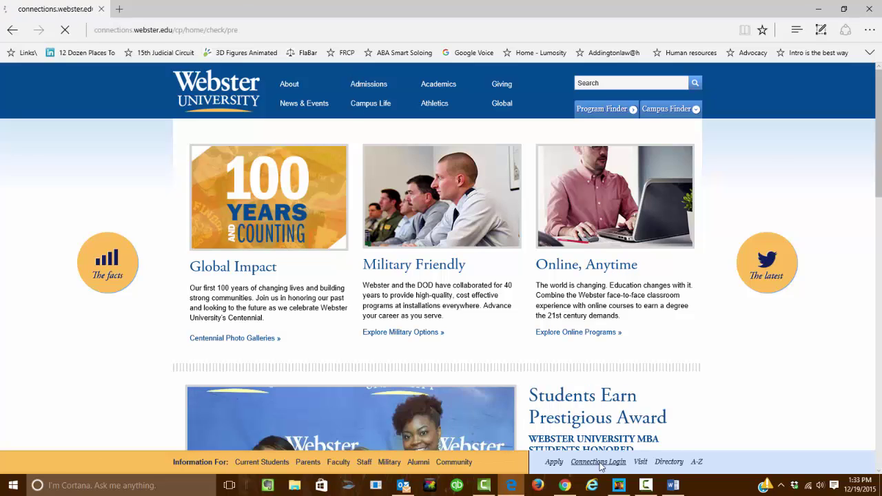
pyautogui.press('Tab')
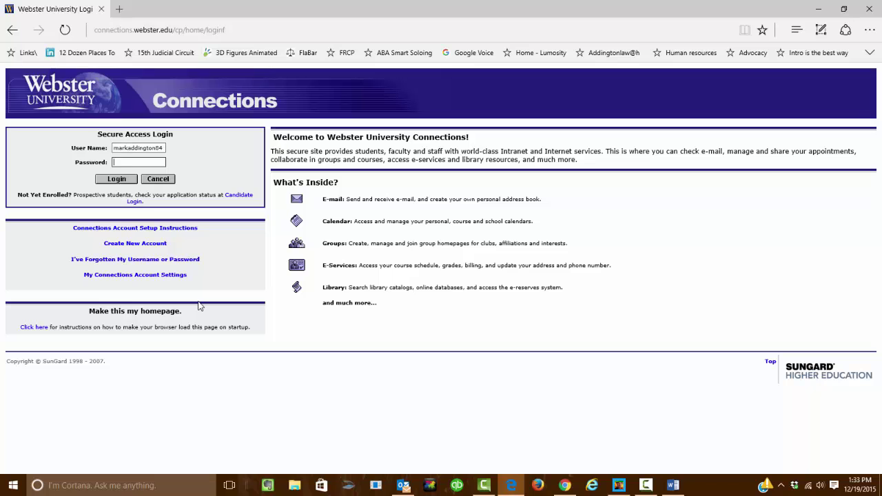
pyautogui.press('Return')
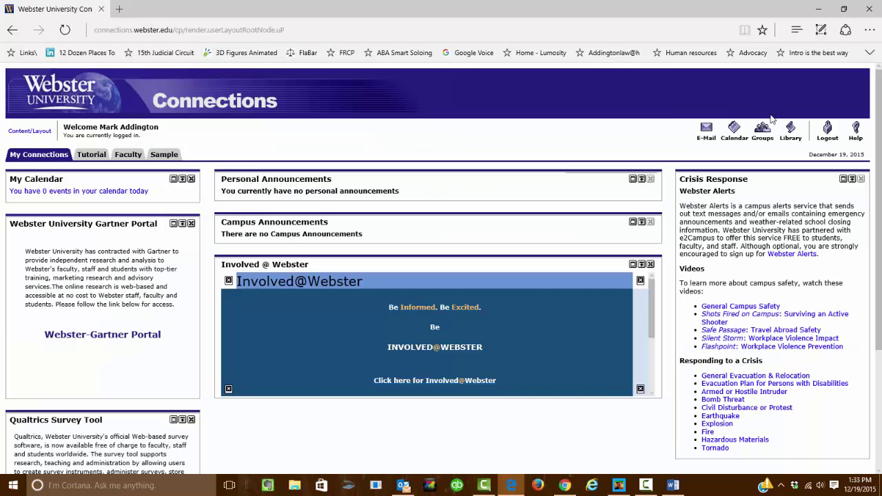
pyautogui.click(786, 133)
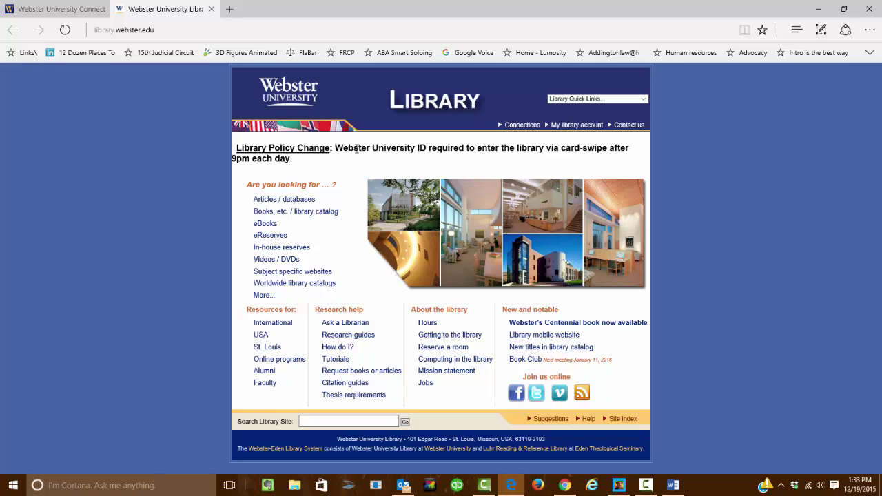
# Browse the library's Articles / databases list to the Law, Political Science & International Relations databases.
pyautogui.moveTo(356, 150); pyautogui.dragTo(434, 153)
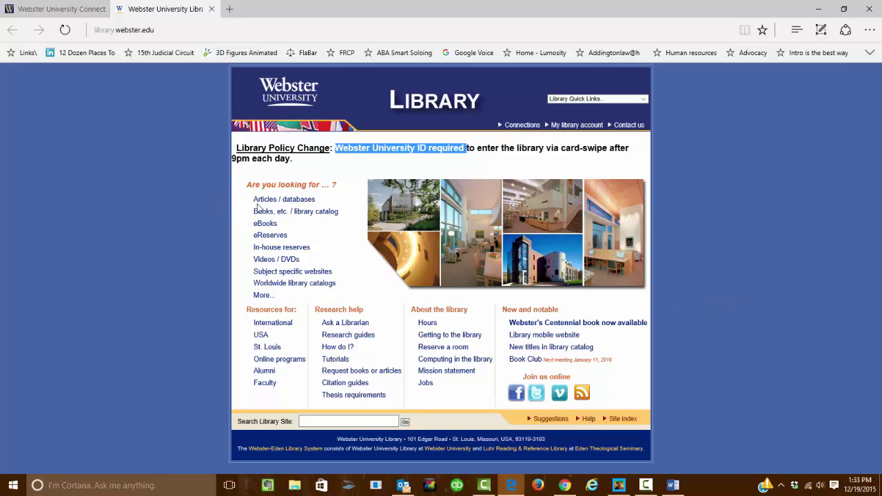
pyautogui.click(283, 202)
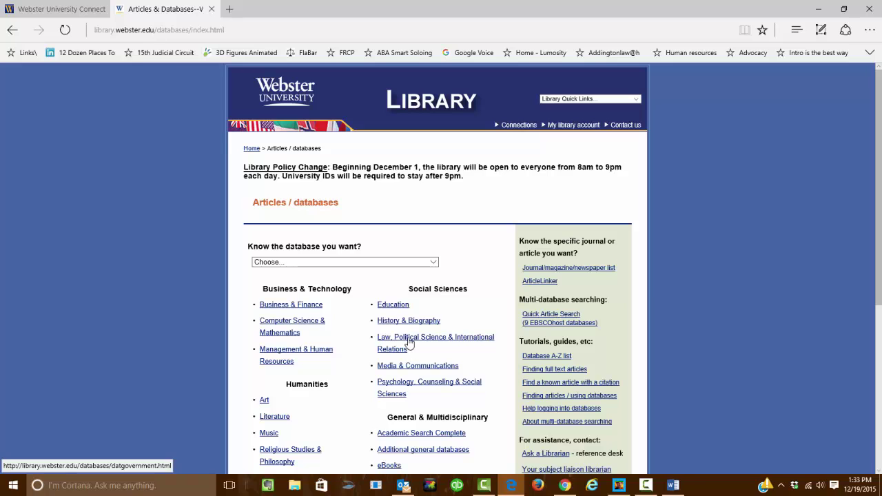
pyautogui.click(410, 343)
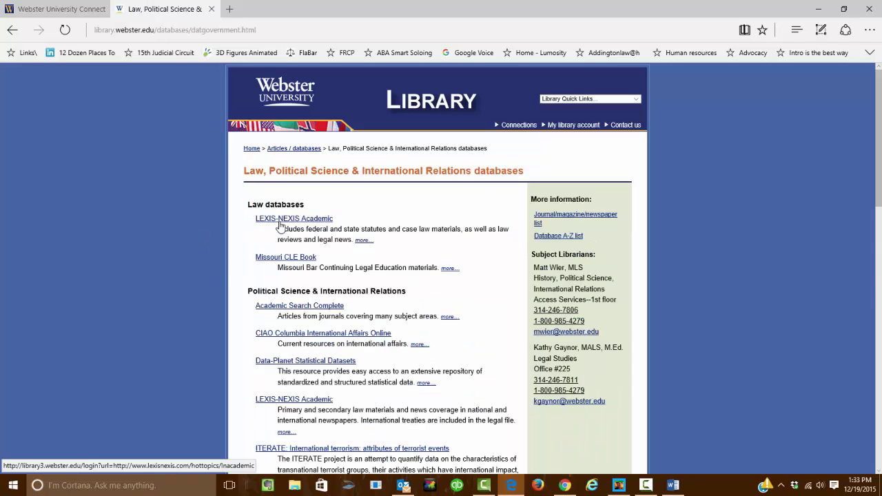
# Choose LEXIS-NEXIS Academic and log in to the library eResources with the patron's details.
pyautogui.click(280, 222)
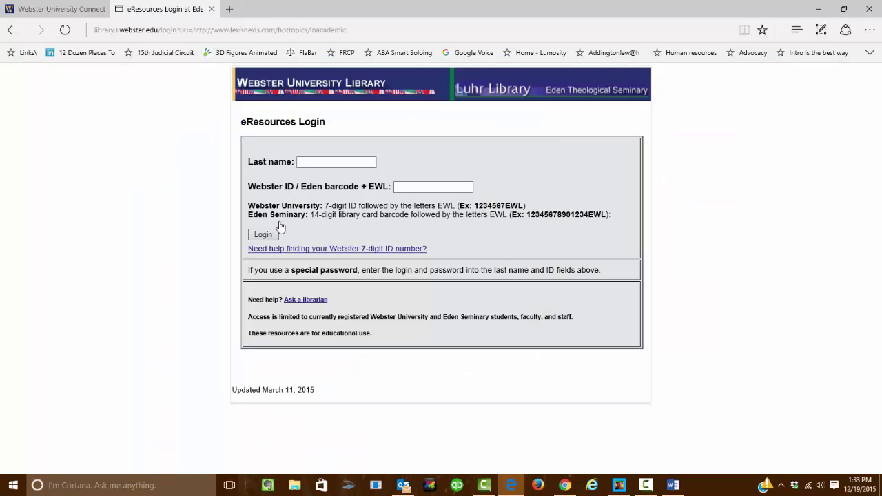
pyautogui.click(301, 160)
pyautogui.click(257, 234)
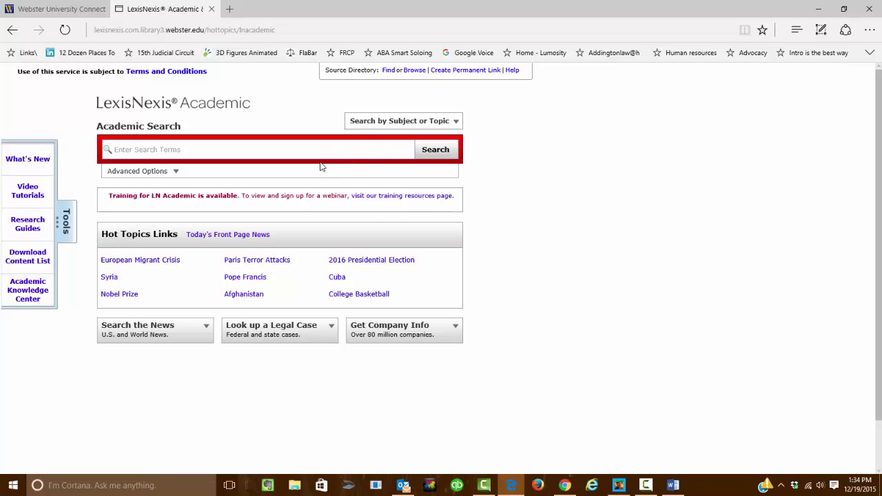
# Switch LexisNexis Academic to the Legal > Federal and State Cases search page.
pyautogui.click(236, 149)
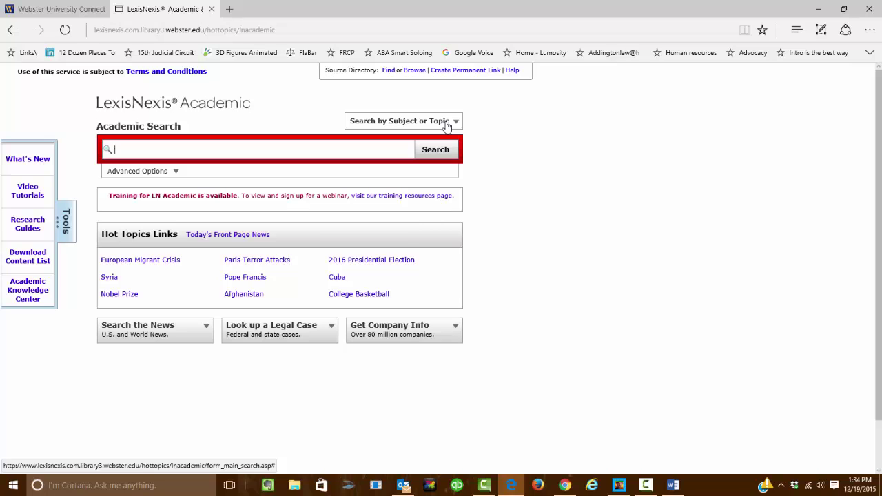
pyautogui.click(447, 124)
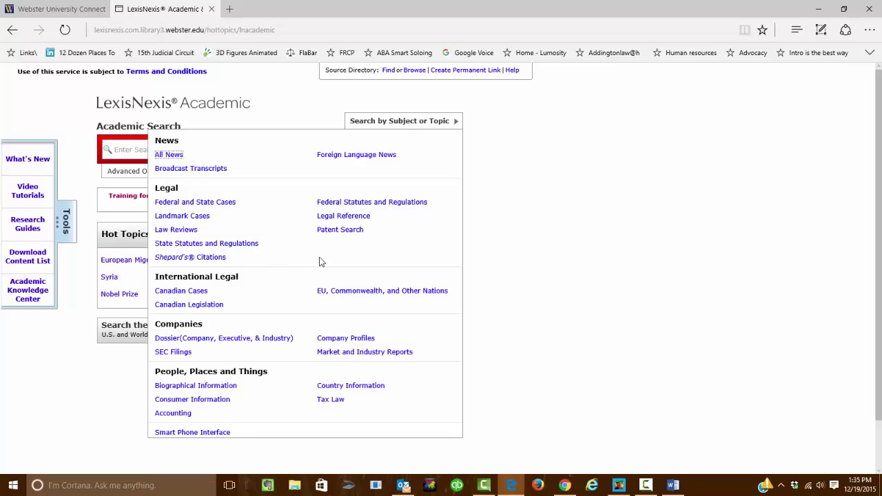
pyautogui.click(197, 202)
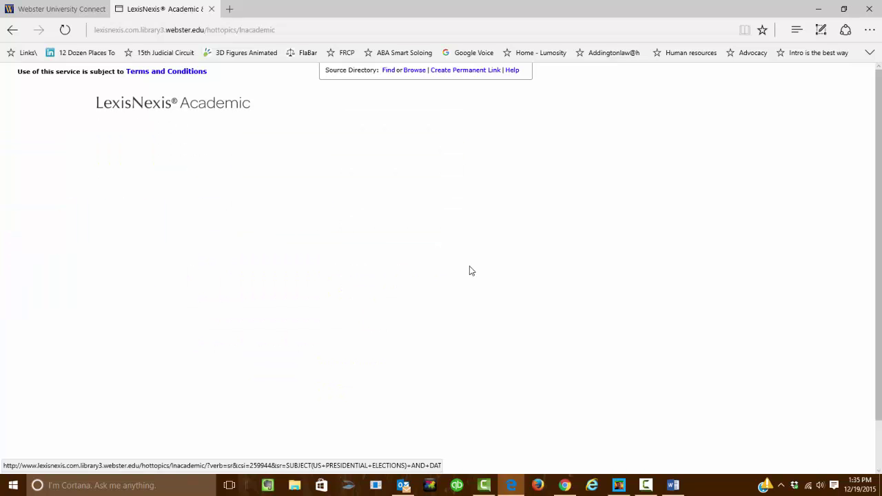
pyautogui.click(157, 151)
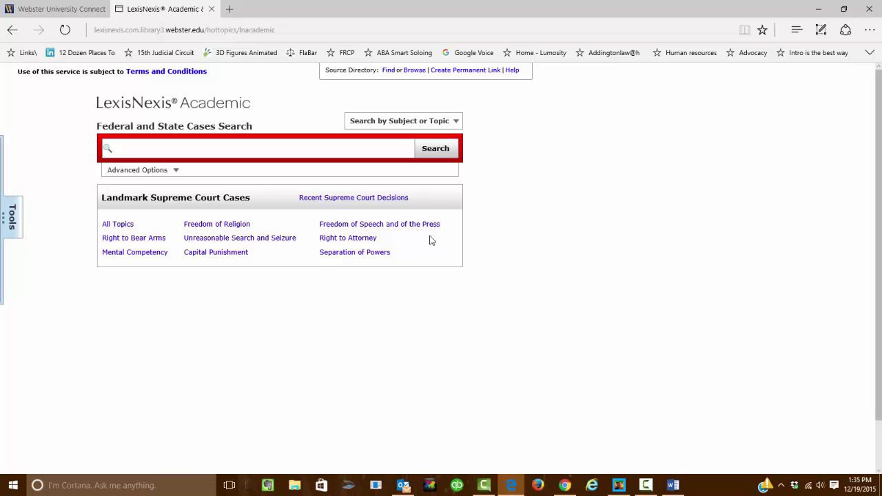
# Search Federal and State Cases for 'Ricci' and scan the results list.
pyautogui.write('Ricci')
pyautogui.press('Return')
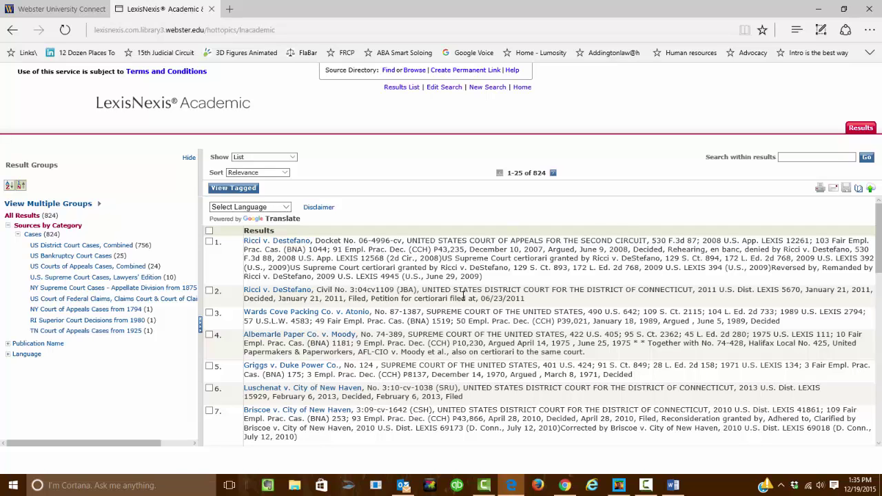
pyautogui.moveTo(588, 290); pyautogui.dragTo(683, 288)
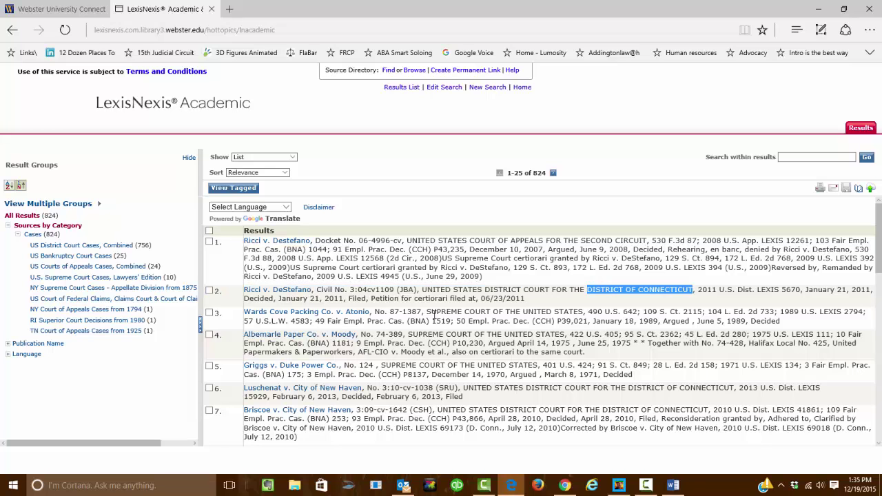
pyautogui.scroll(-3, 406, 315)
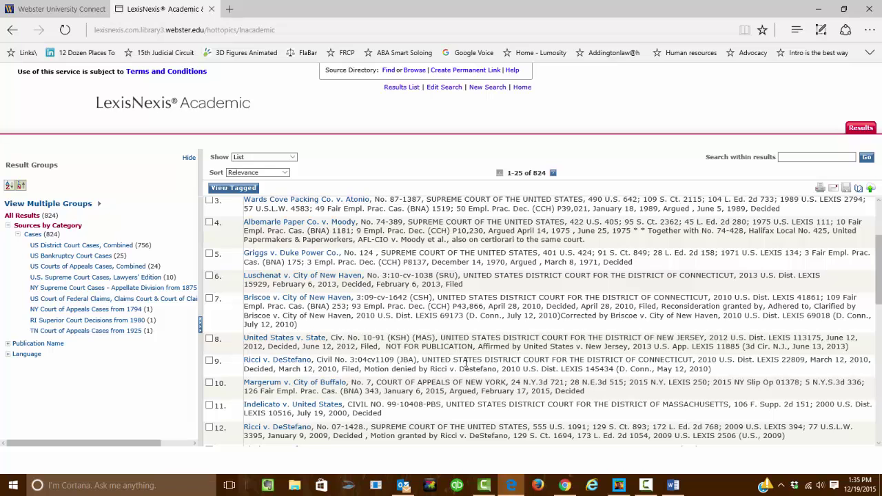
pyautogui.scroll(-1, 456, 361)
pyautogui.scroll(-1, 456, 361)
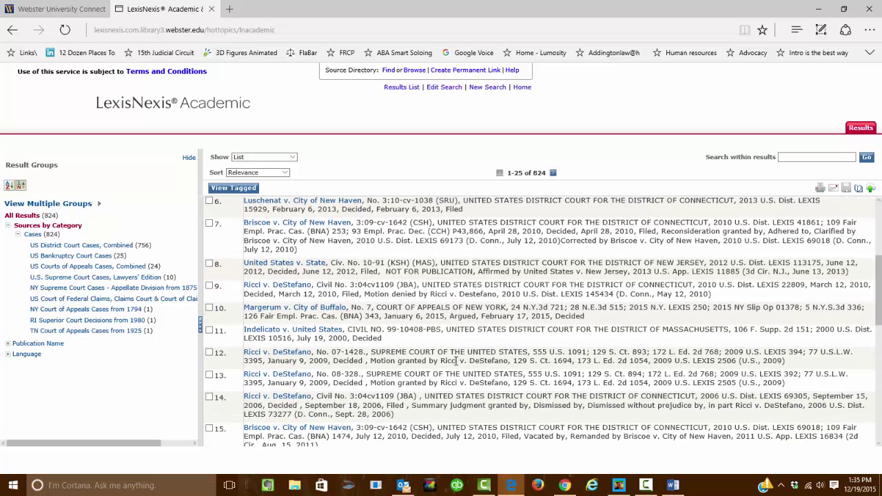
# Narrow to U.S. Supreme Court Cases, Lawyers' Edition and open the 2009 Ricci v. DeStefano opinion.
pyautogui.moveTo(371, 353); pyautogui.dragTo(541, 349)
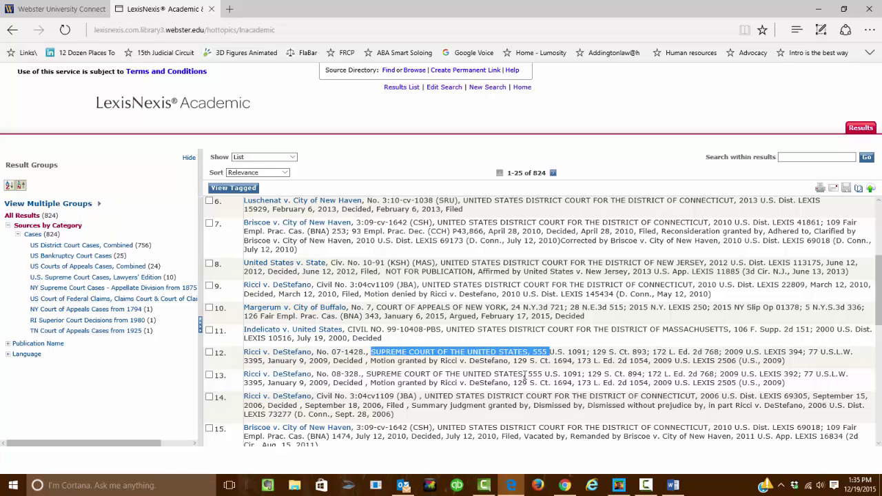
pyautogui.click(506, 363)
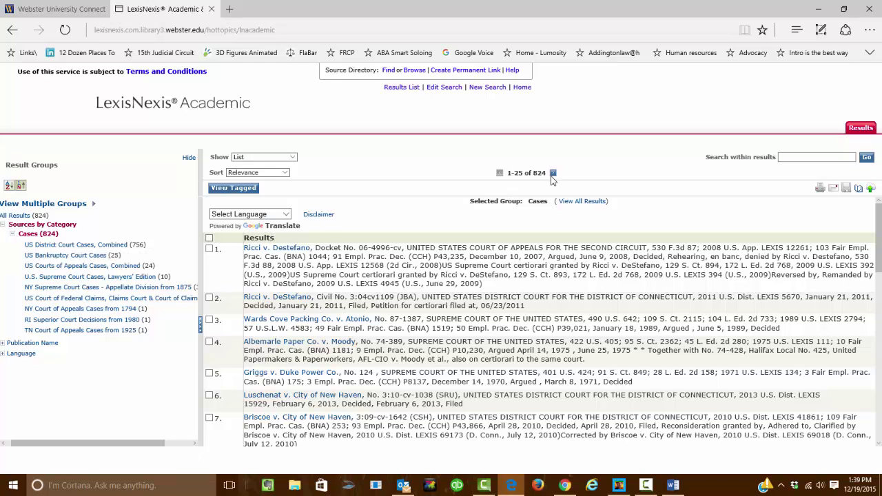
pyautogui.click(44, 276)
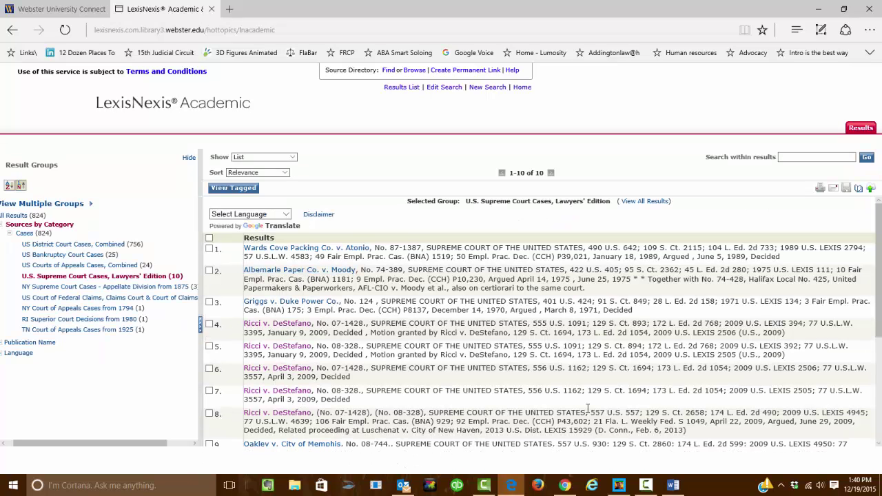
pyautogui.click(260, 413)
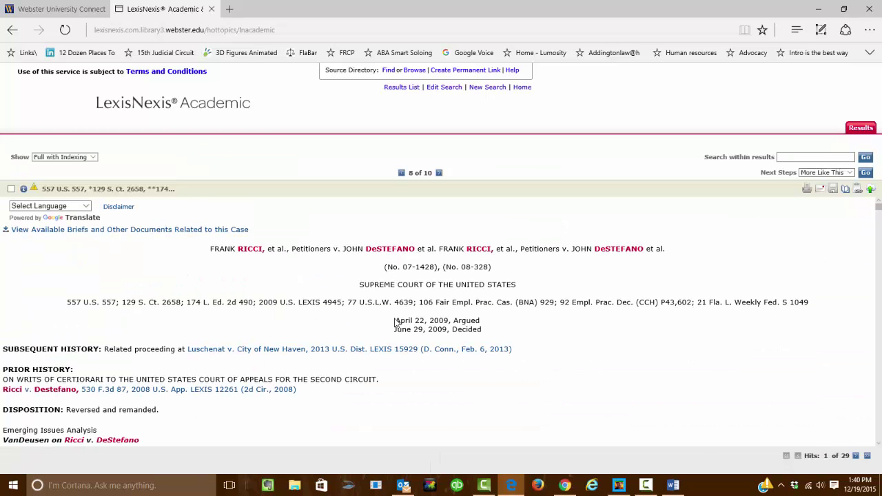
pyautogui.scroll(-3, 534, 286)
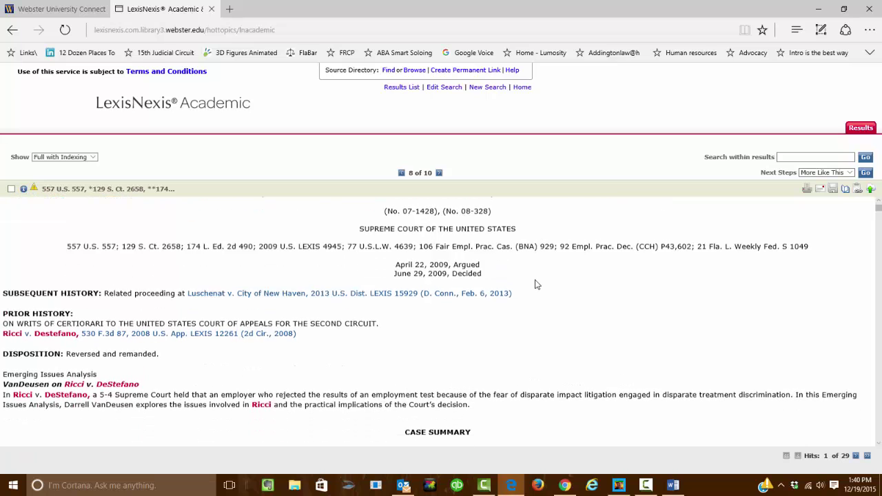
pyautogui.scroll(3, 536, 285)
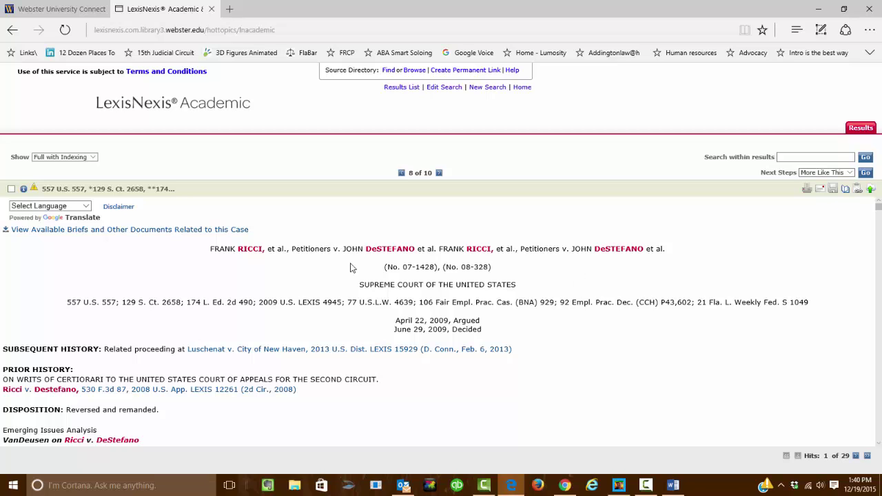
pyautogui.scroll(-1, 543, 314)
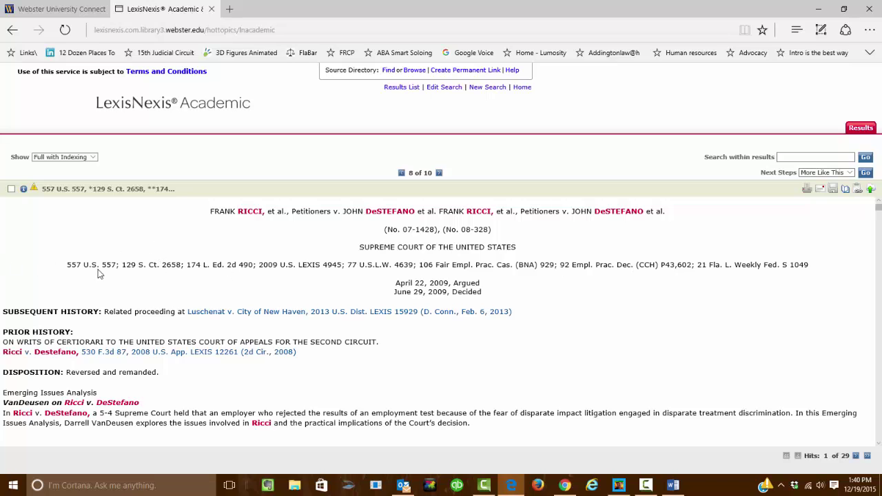
pyautogui.moveTo(122, 266); pyautogui.dragTo(171, 265)
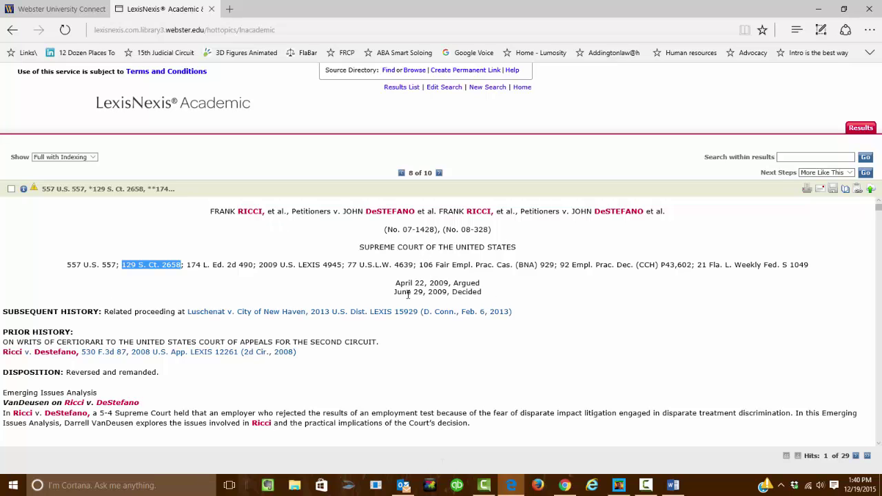
pyautogui.scroll(-3, 437, 353)
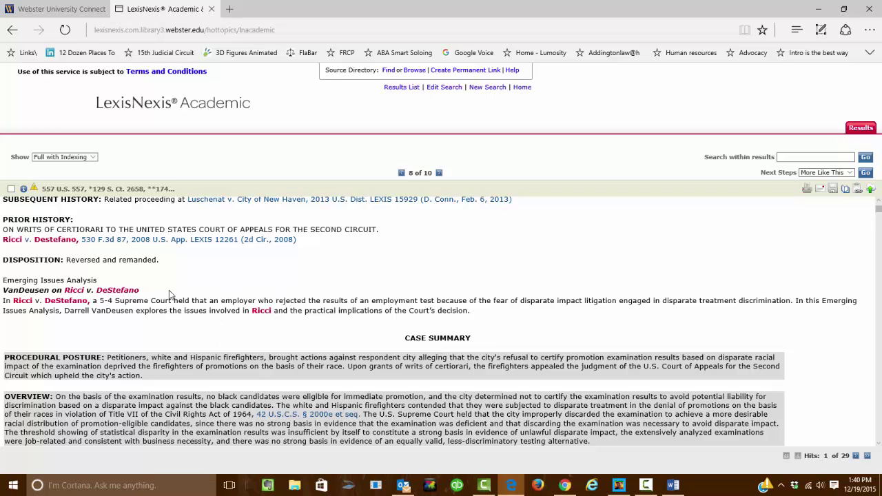
pyautogui.scroll(-1, 202, 333)
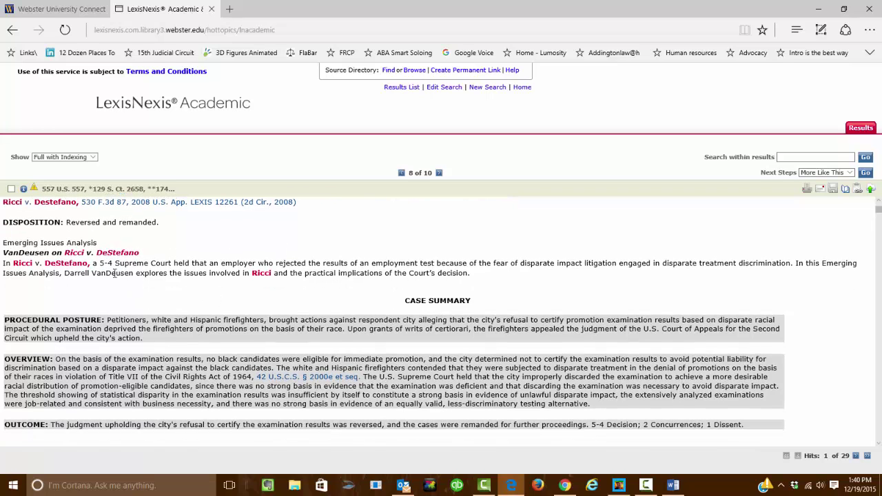
pyautogui.scroll(3, 86, 255)
pyautogui.scroll(-1, 86, 256)
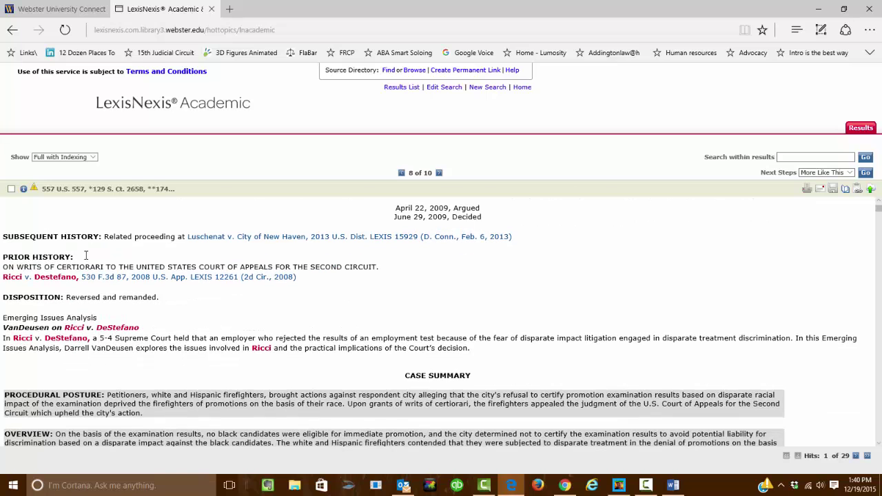
pyautogui.scroll(-3, 85, 255)
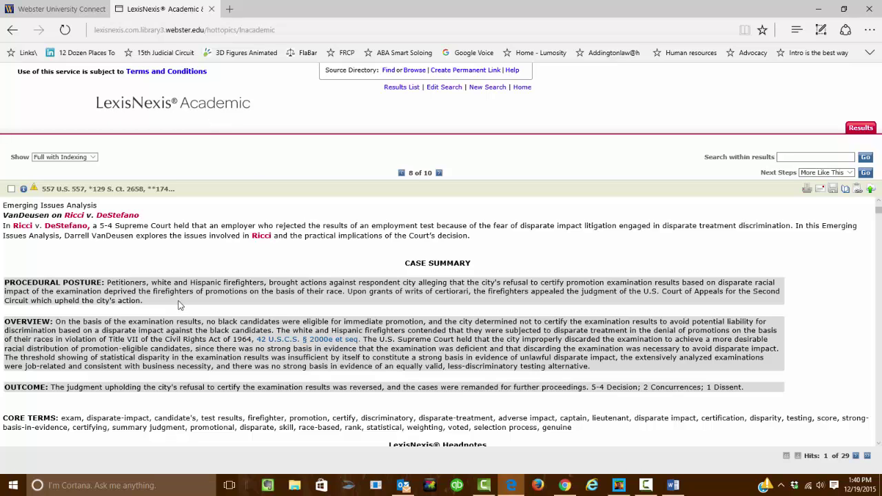
pyautogui.scroll(-1, 246, 319)
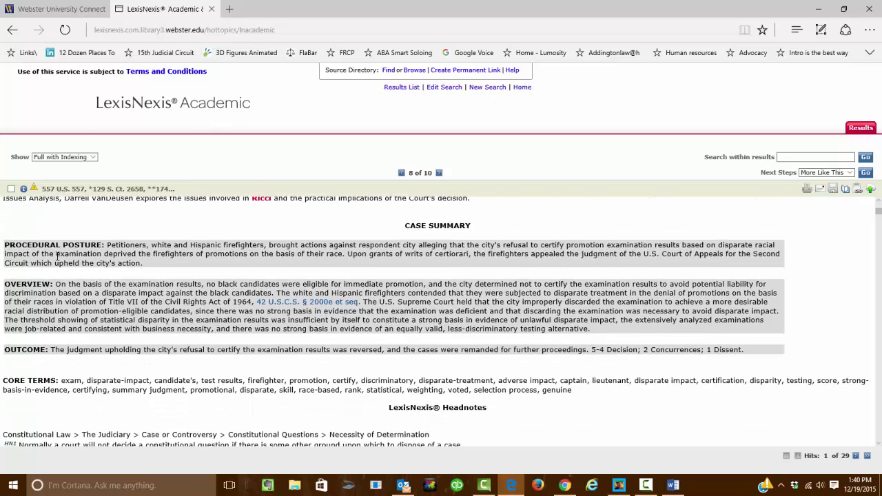
pyautogui.moveTo(125, 246); pyautogui.dragTo(156, 266)
pyautogui.click(56, 288)
pyautogui.tripleClick(59, 286)
pyautogui.click(117, 358)
pyautogui.moveTo(99, 351); pyautogui.dragTo(804, 350)
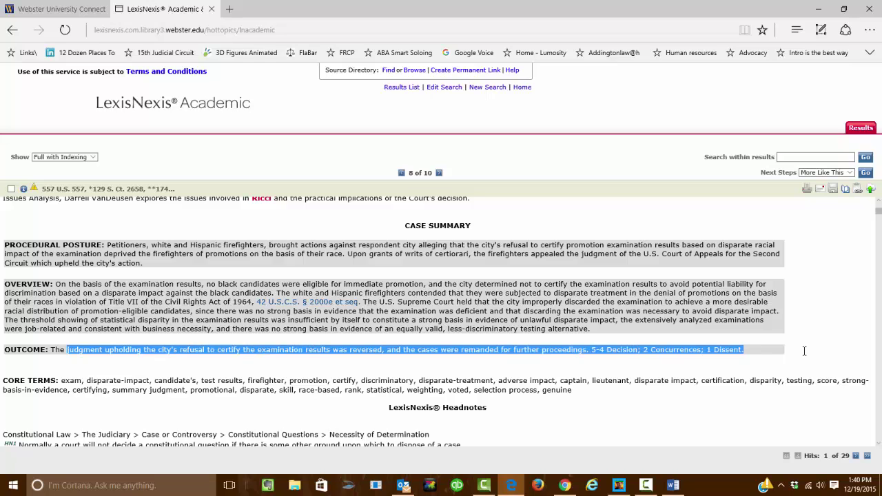
pyautogui.click(98, 310)
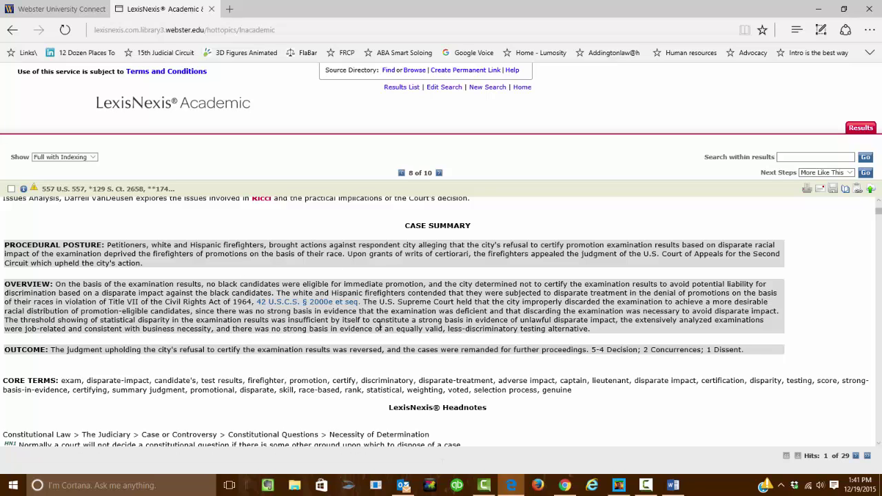
pyautogui.scroll(-1, 387, 330)
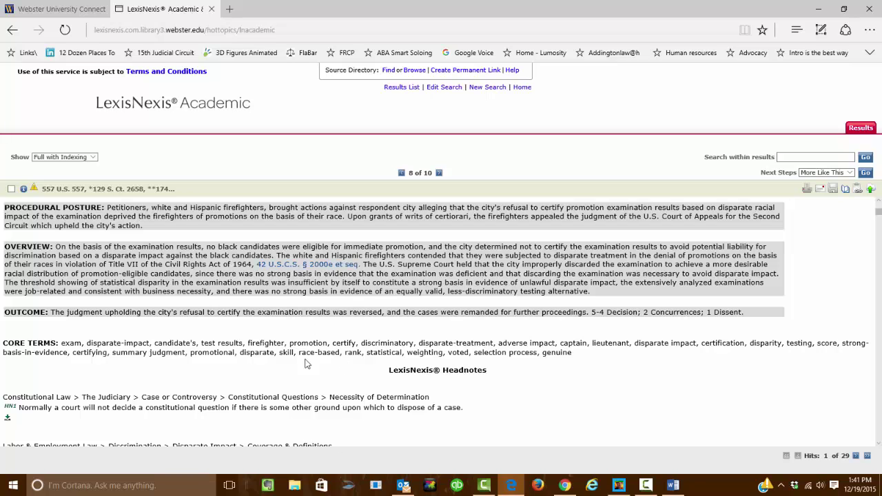
pyautogui.moveTo(61, 344); pyautogui.dragTo(588, 352)
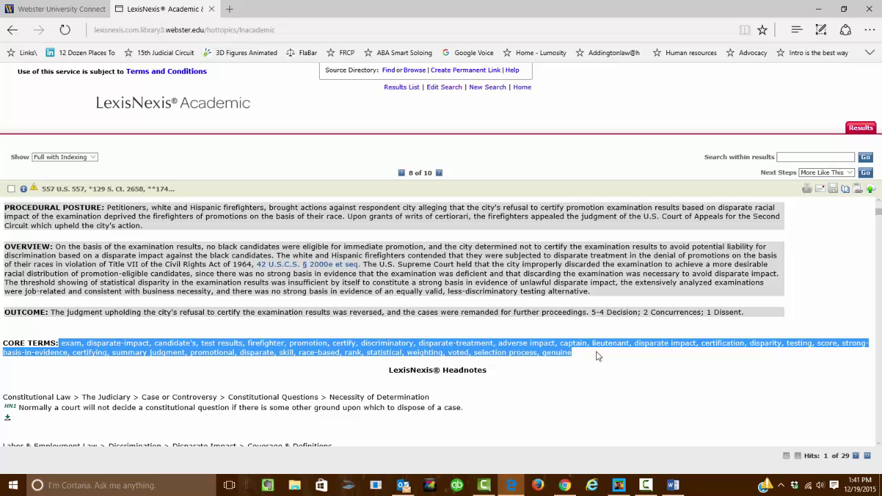
pyautogui.scroll(-3, 601, 337)
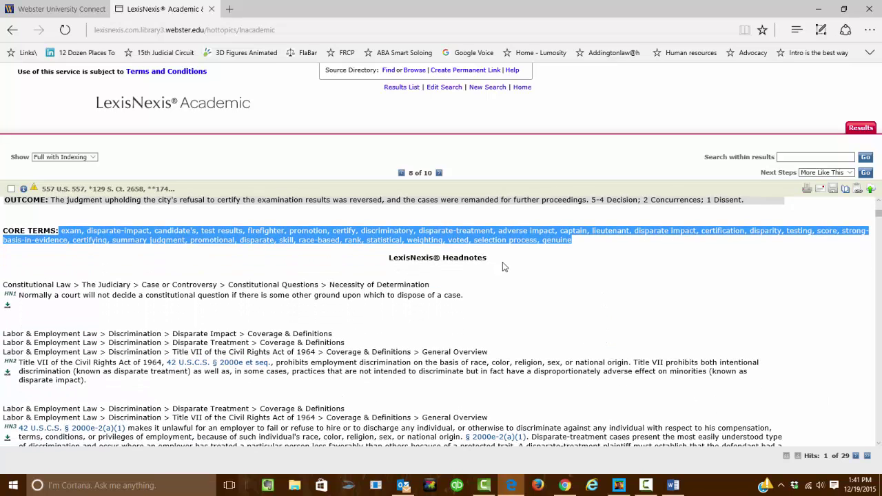
pyautogui.click(502, 262)
pyautogui.tripleClick(394, 263)
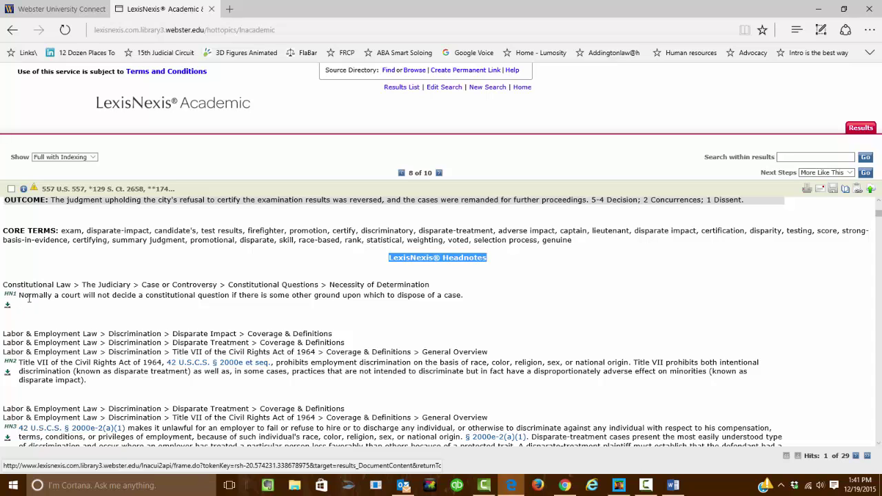
pyautogui.scroll(-3, 136, 398)
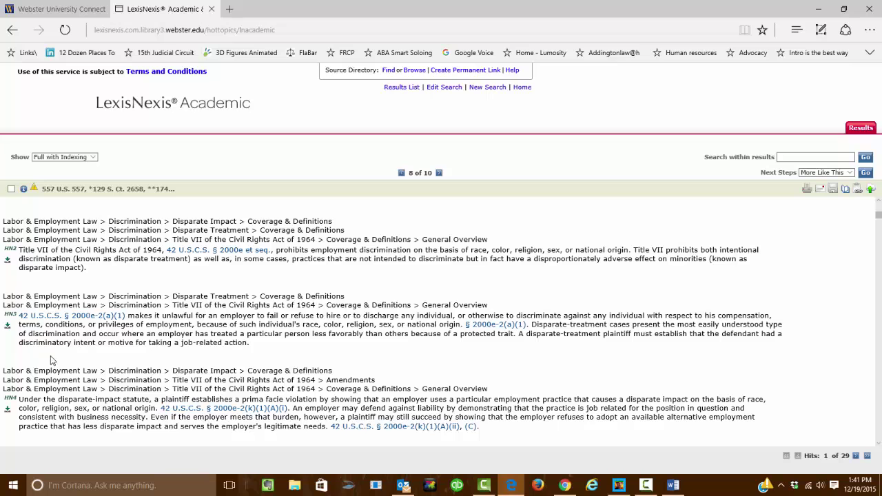
pyautogui.click(8, 327)
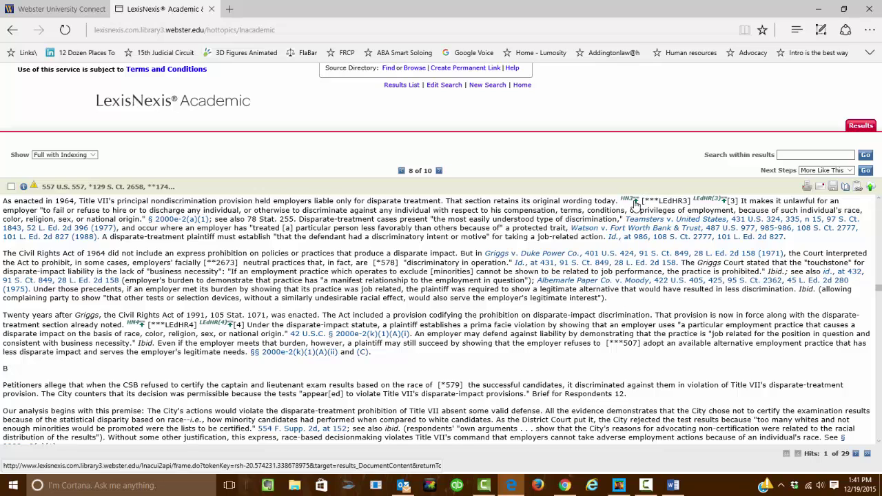
pyautogui.click(635, 200)
pyautogui.scroll(1, 219, 235)
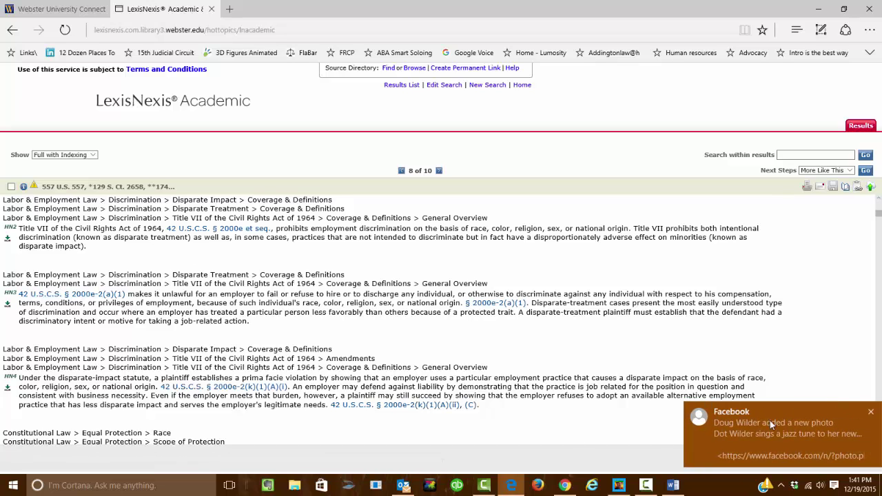
pyautogui.click(871, 413)
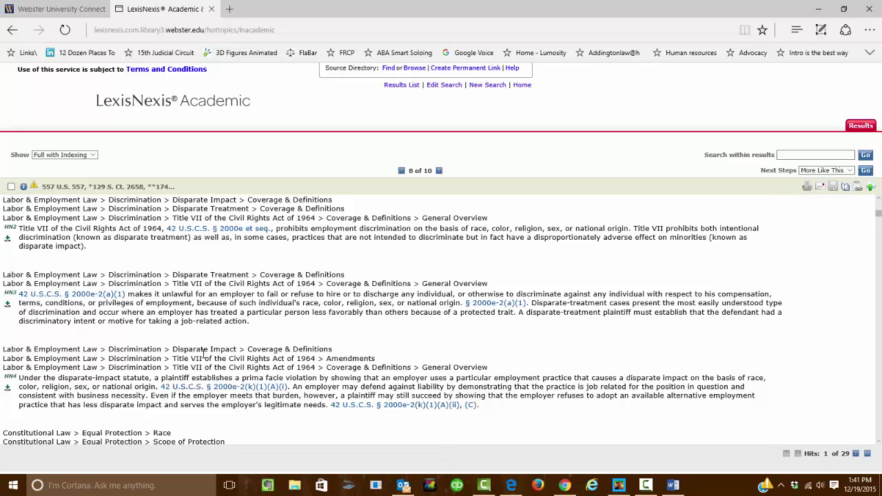
pyautogui.scroll(-6, 339, 373)
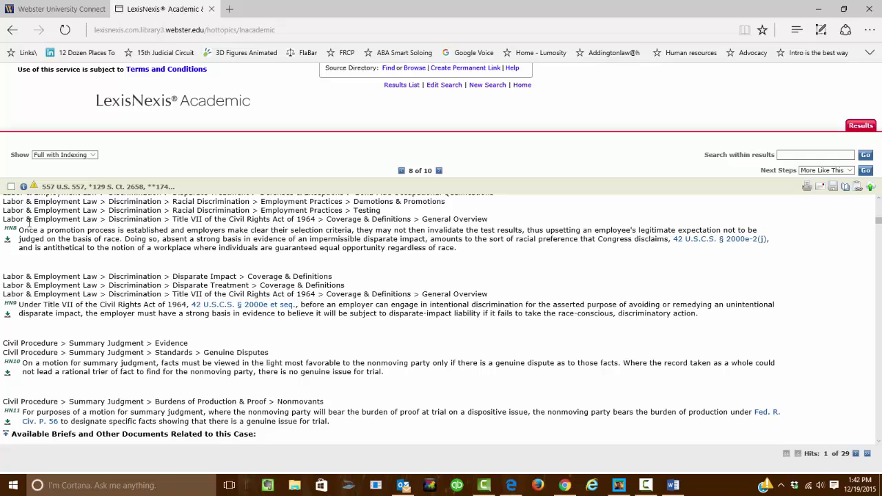
# Scroll down the Ricci opinion and select the 'OPINION BY: KENNEDY' line.
pyautogui.scroll(-5, 230, 239)
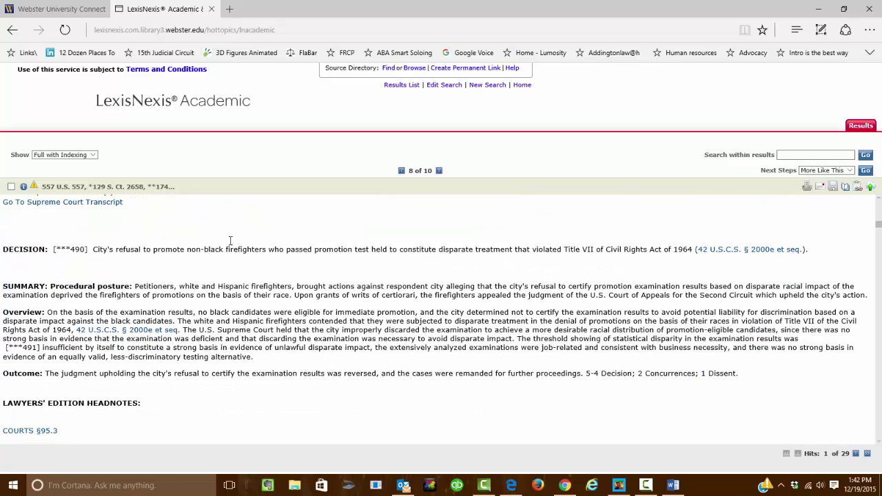
pyautogui.scroll(-3, 230, 245)
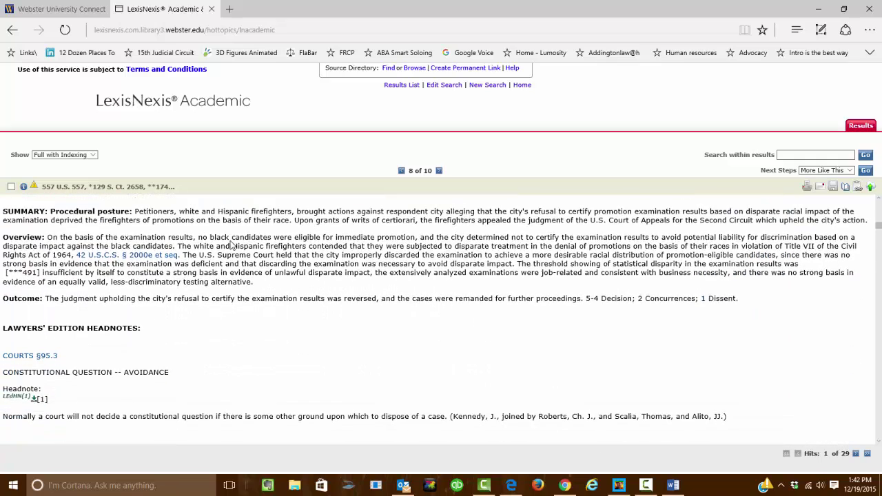
pyautogui.scroll(-9, 231, 242)
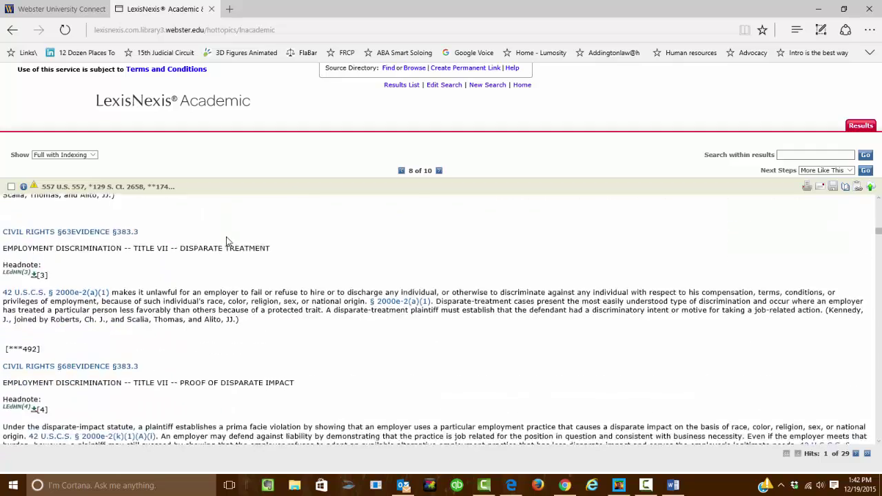
pyautogui.scroll(-8, 224, 236)
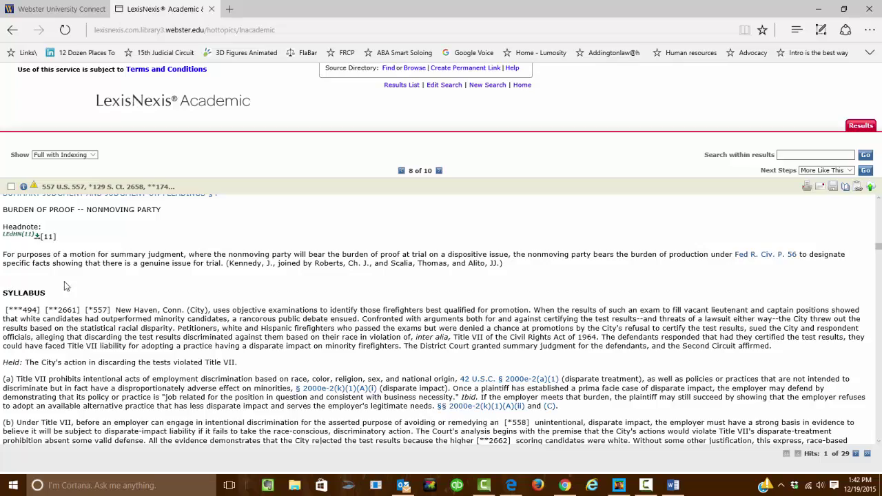
pyautogui.scroll(-10, 69, 259)
pyautogui.scroll(-3, 69, 259)
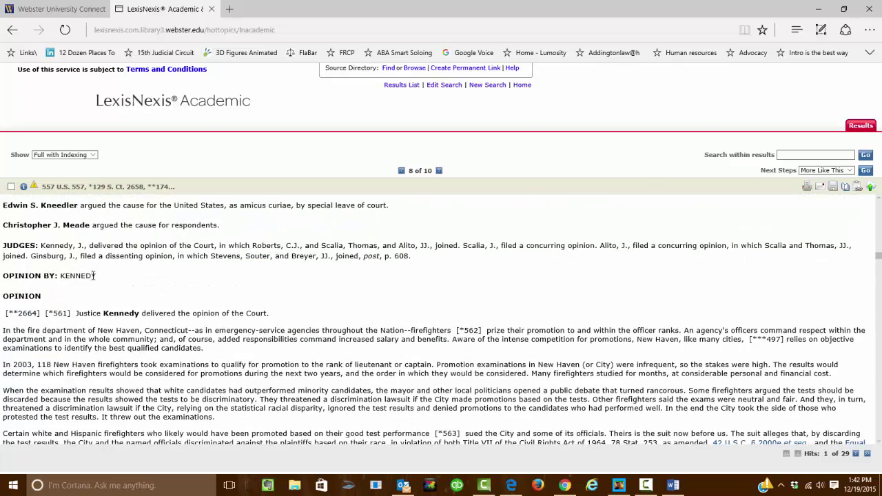
pyautogui.moveTo(95, 276); pyautogui.dragTo(13, 279)
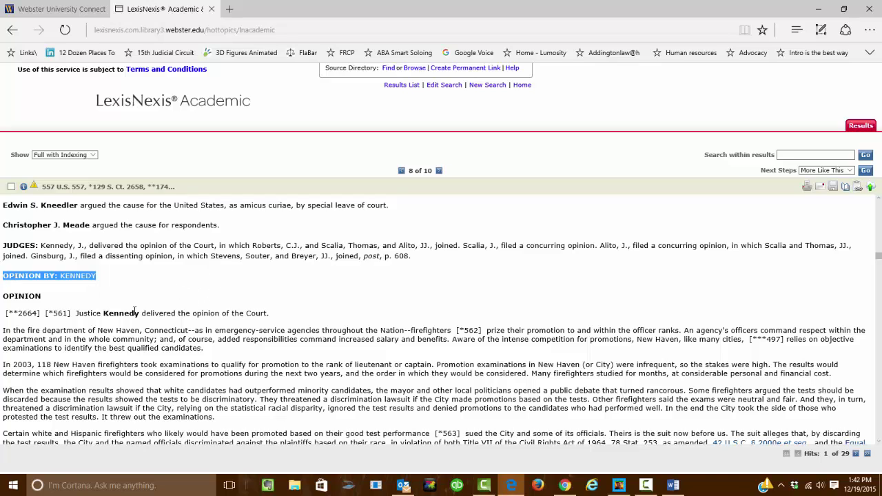
# Scroll to the passage citing Watson, 487 U.S., at 992, and select its text.
pyautogui.scroll(-5, 59, 270)
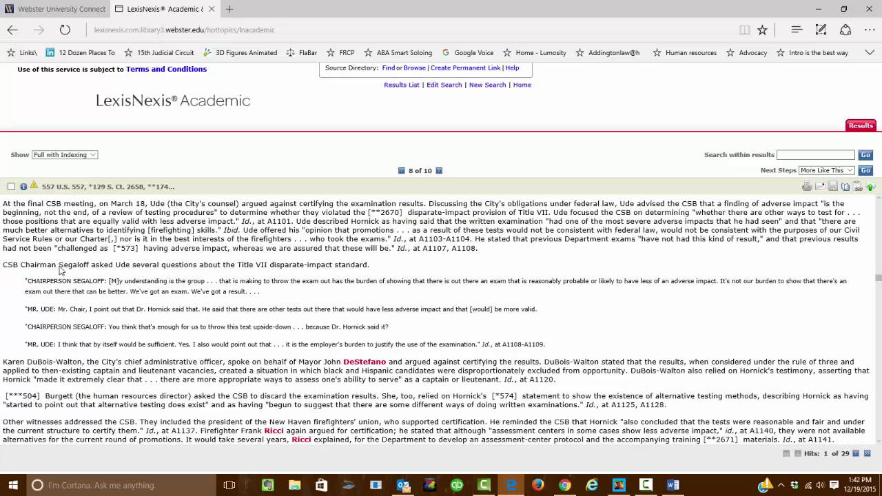
pyautogui.scroll(-3, 60, 271)
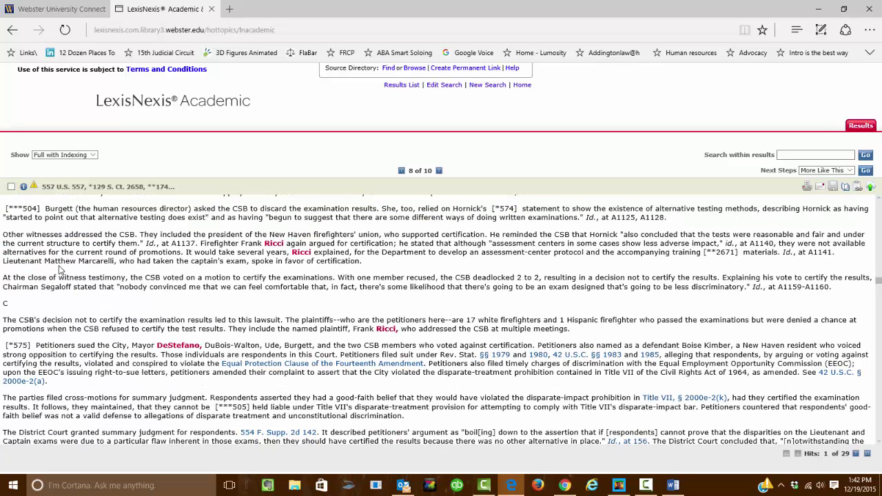
pyautogui.scroll(-6, 59, 266)
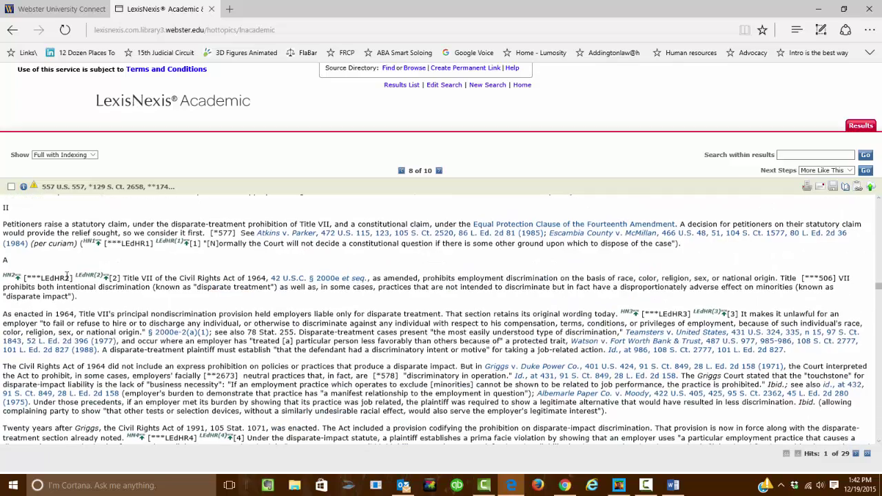
pyautogui.scroll(-8, 66, 275)
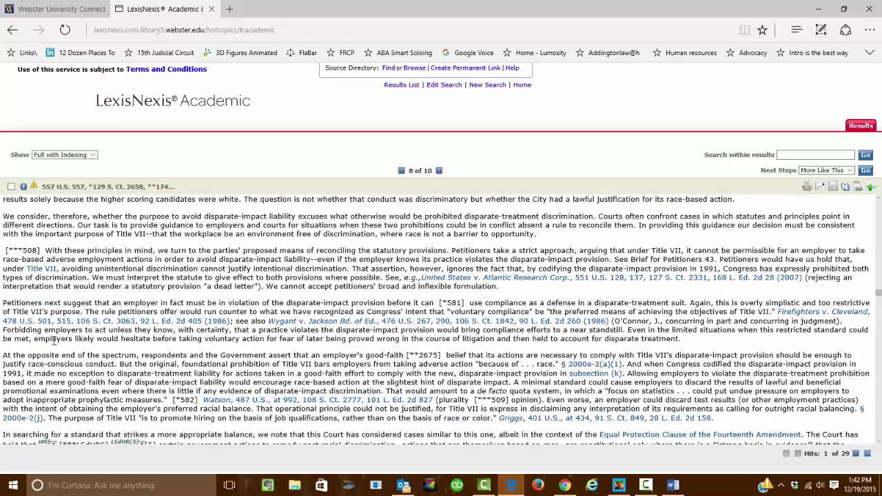
pyautogui.scroll(-3, 301, 276)
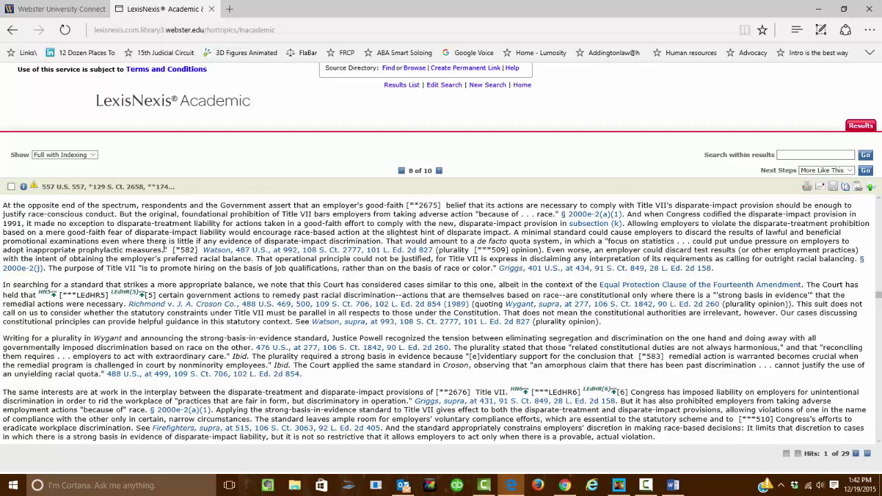
pyautogui.moveTo(164, 249)
pyautogui.mouseDown()
pyautogui.moveTo(380, 224)
pyautogui.moveTo(474, 224)
pyautogui.moveTo(270, 253)
pyautogui.moveTo(171, 256)
pyautogui.mouseUp()
pyautogui.click(284, 253)
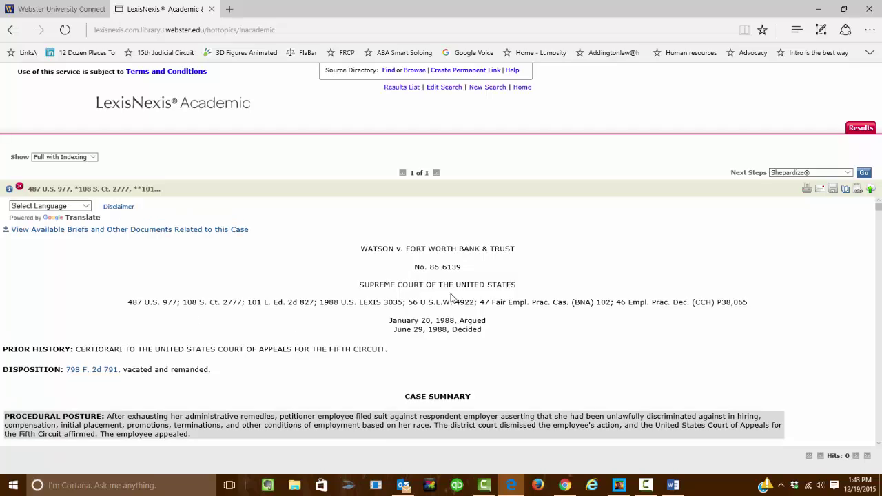
pyautogui.scroll(-3, 504, 341)
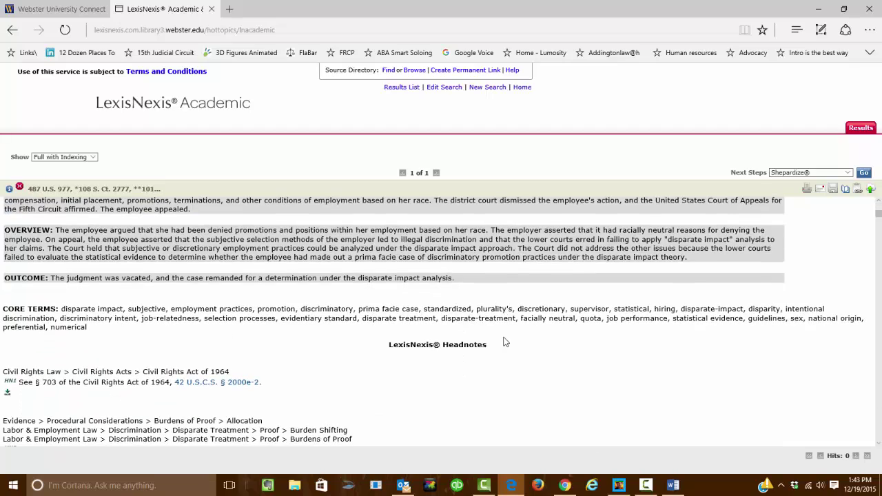
pyautogui.scroll(-15, 503, 342)
pyautogui.scroll(15, 504, 342)
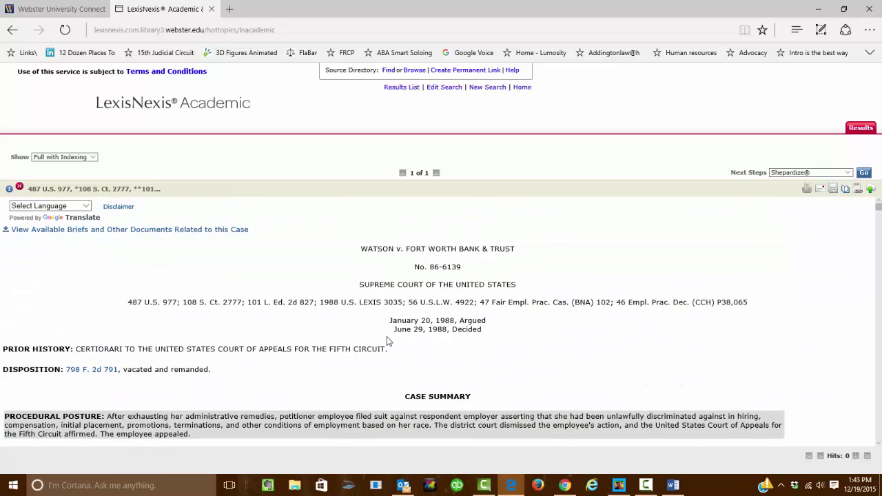
pyautogui.hotkey('alt', 'Left')
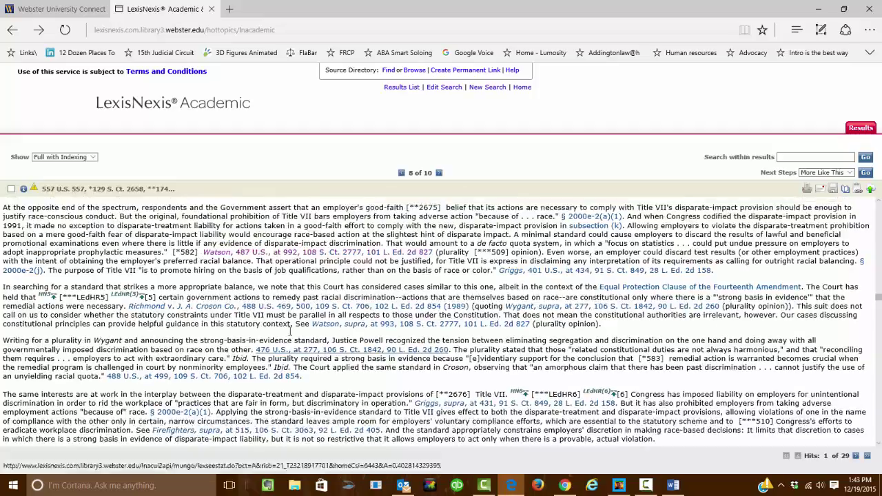
# Return to the top of the Ricci v. DeStefano opinion and close the LexisNexis case tab.
pyautogui.scroll(15, 329, 334)
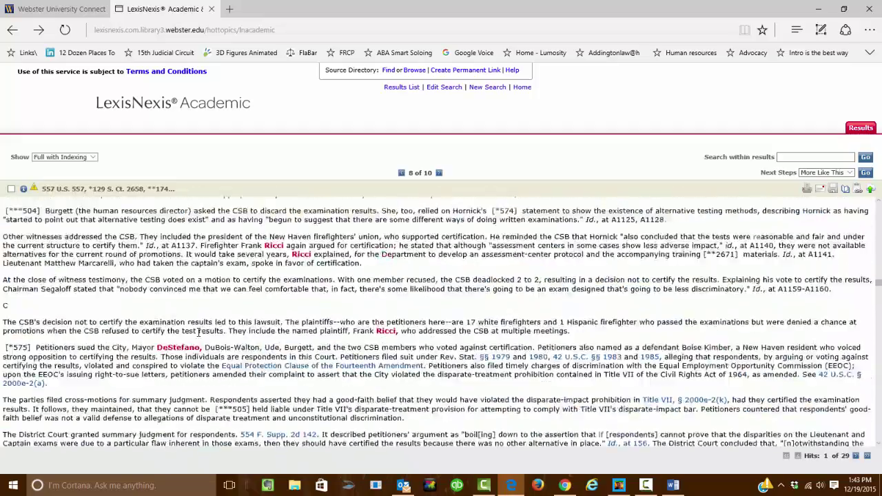
pyautogui.scroll(20, 197, 333)
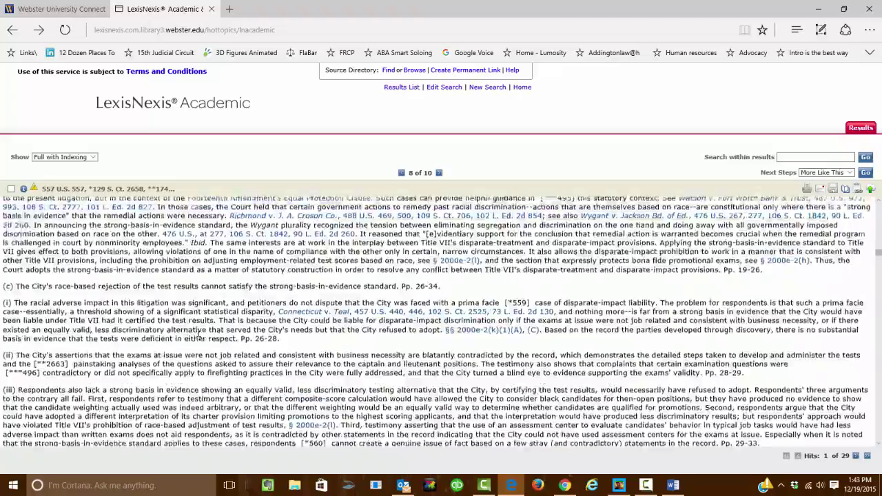
pyautogui.scroll(20, 198, 333)
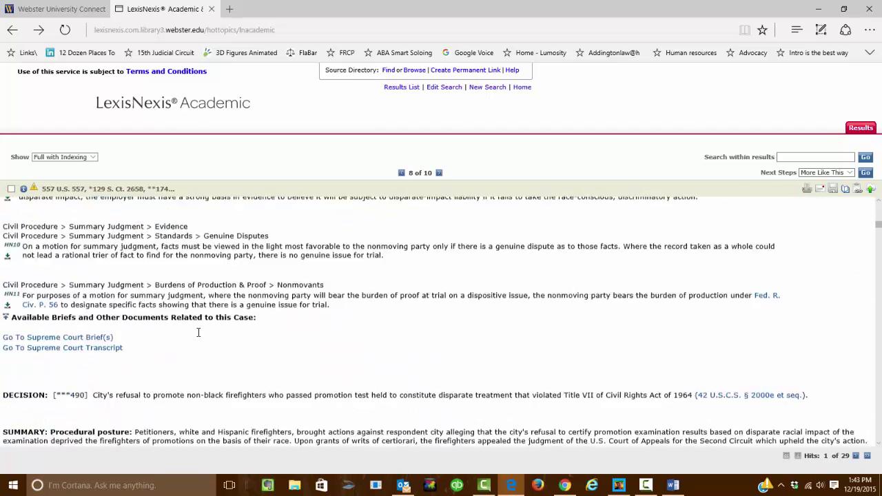
pyautogui.scroll(15, 198, 333)
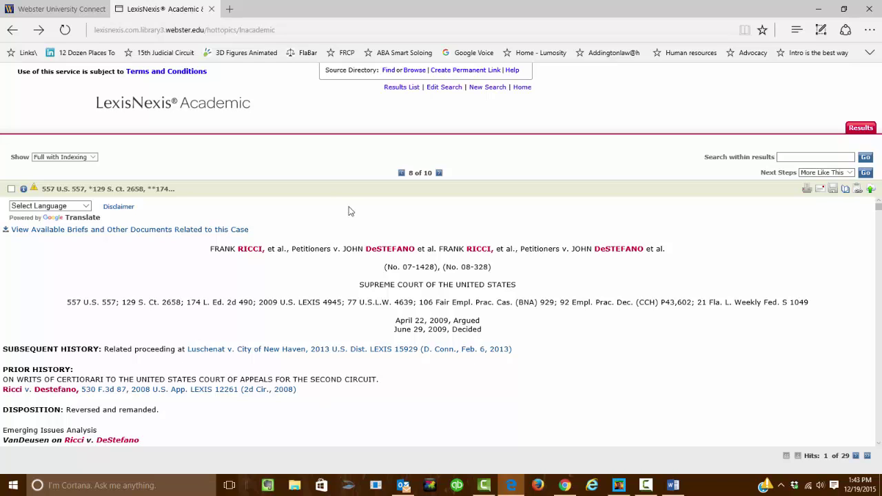
pyautogui.click(213, 9)
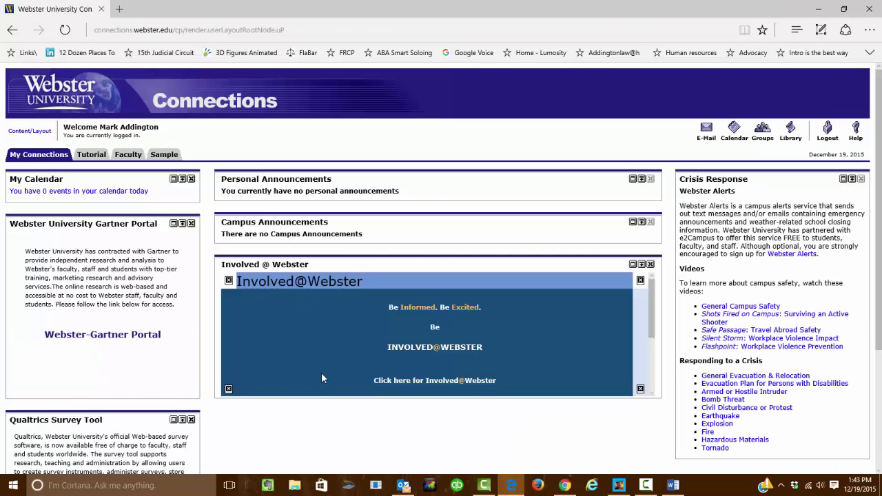